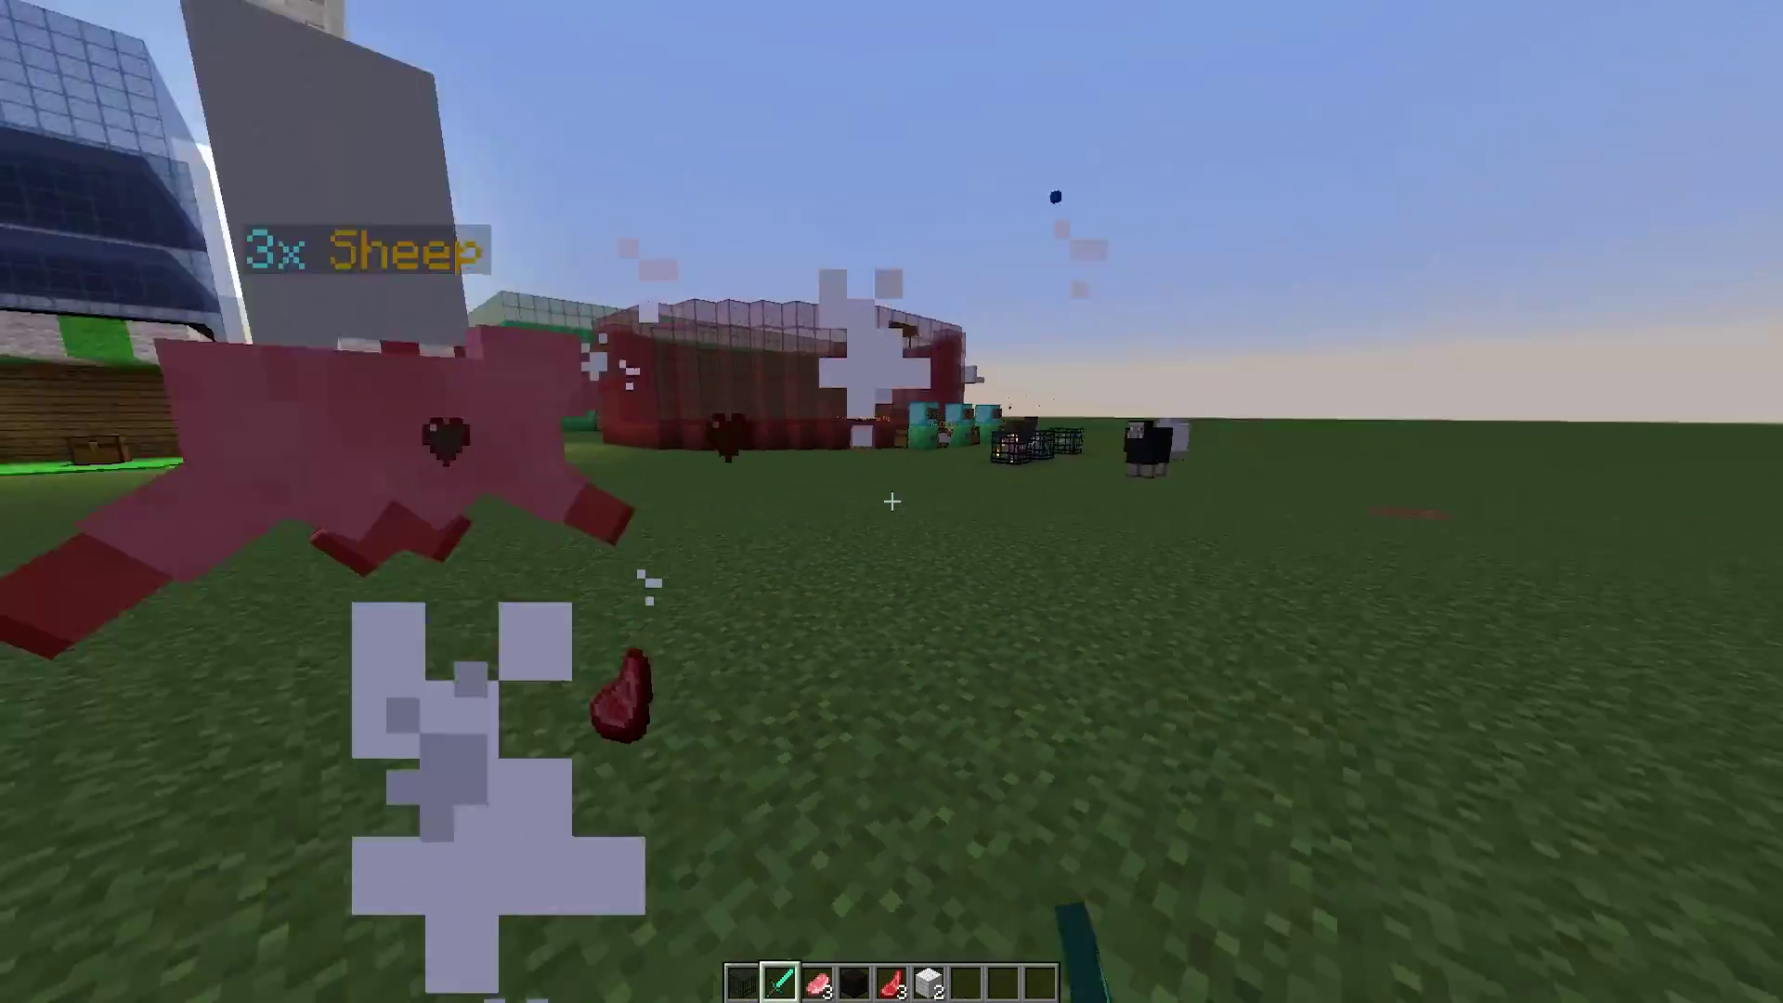
- Run /sm in chat to list StackMob's commands
{"action": "type", "text": "/sm"}
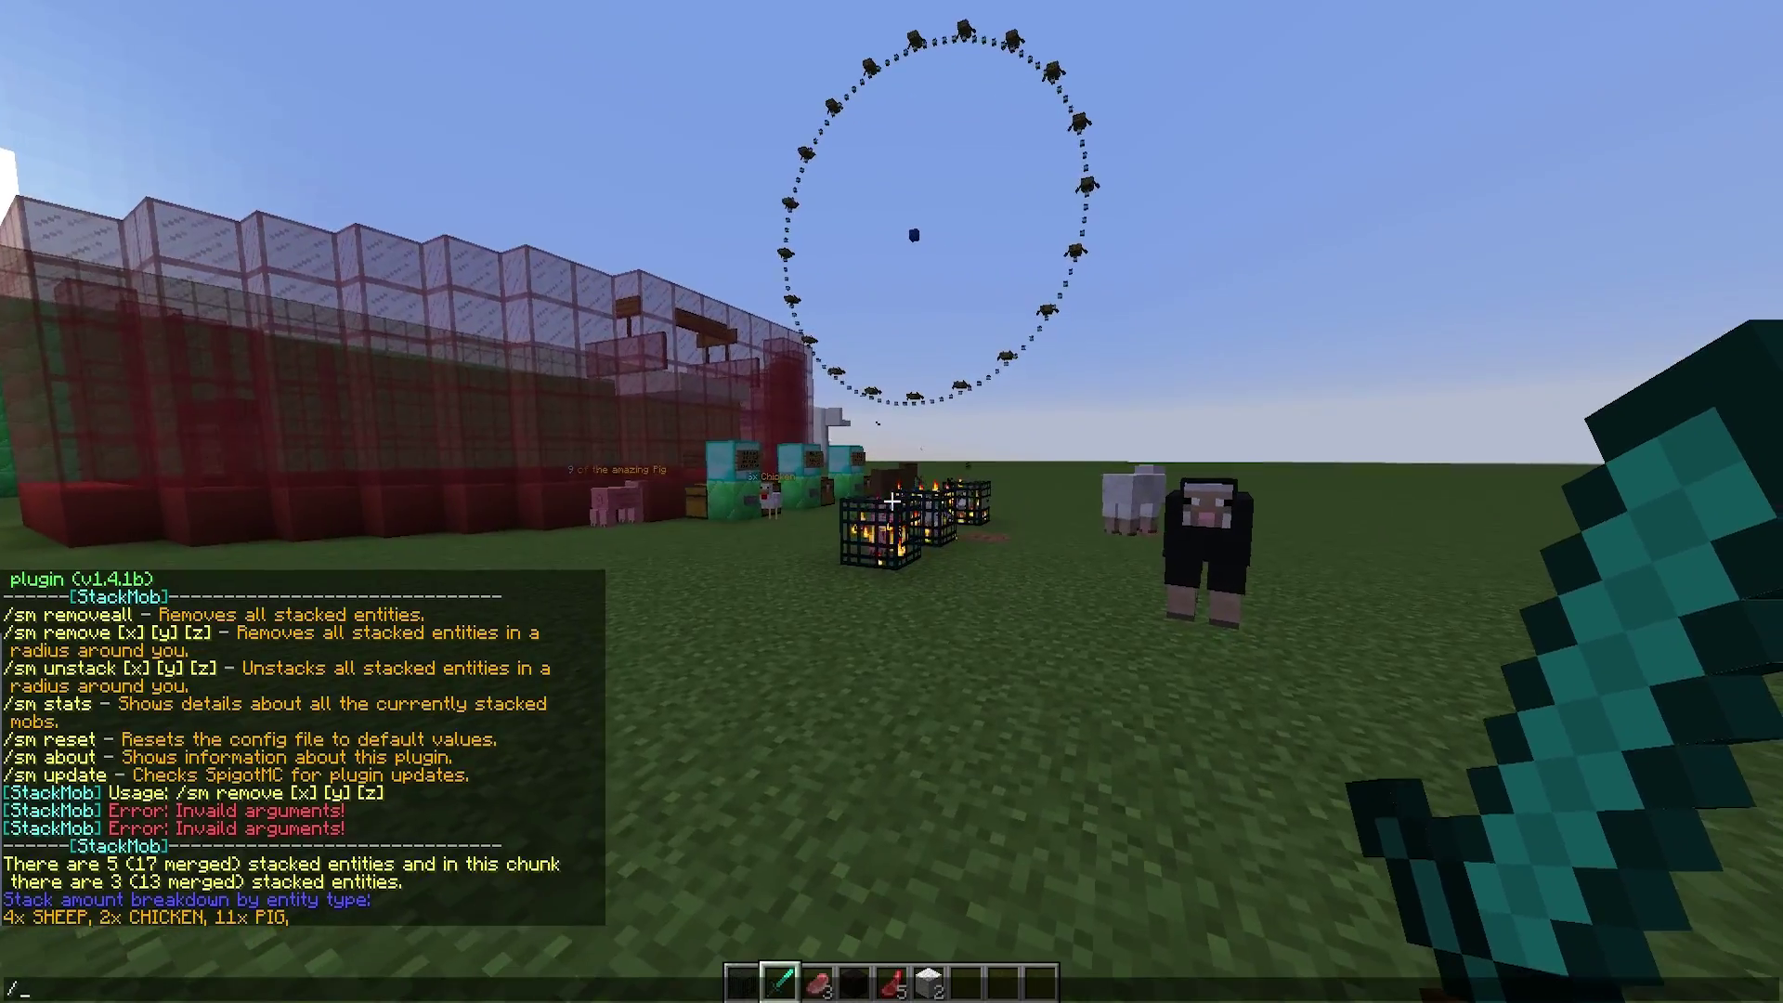
{"action": "key", "text": "Return"}
{"action": "key", "text": "w"}
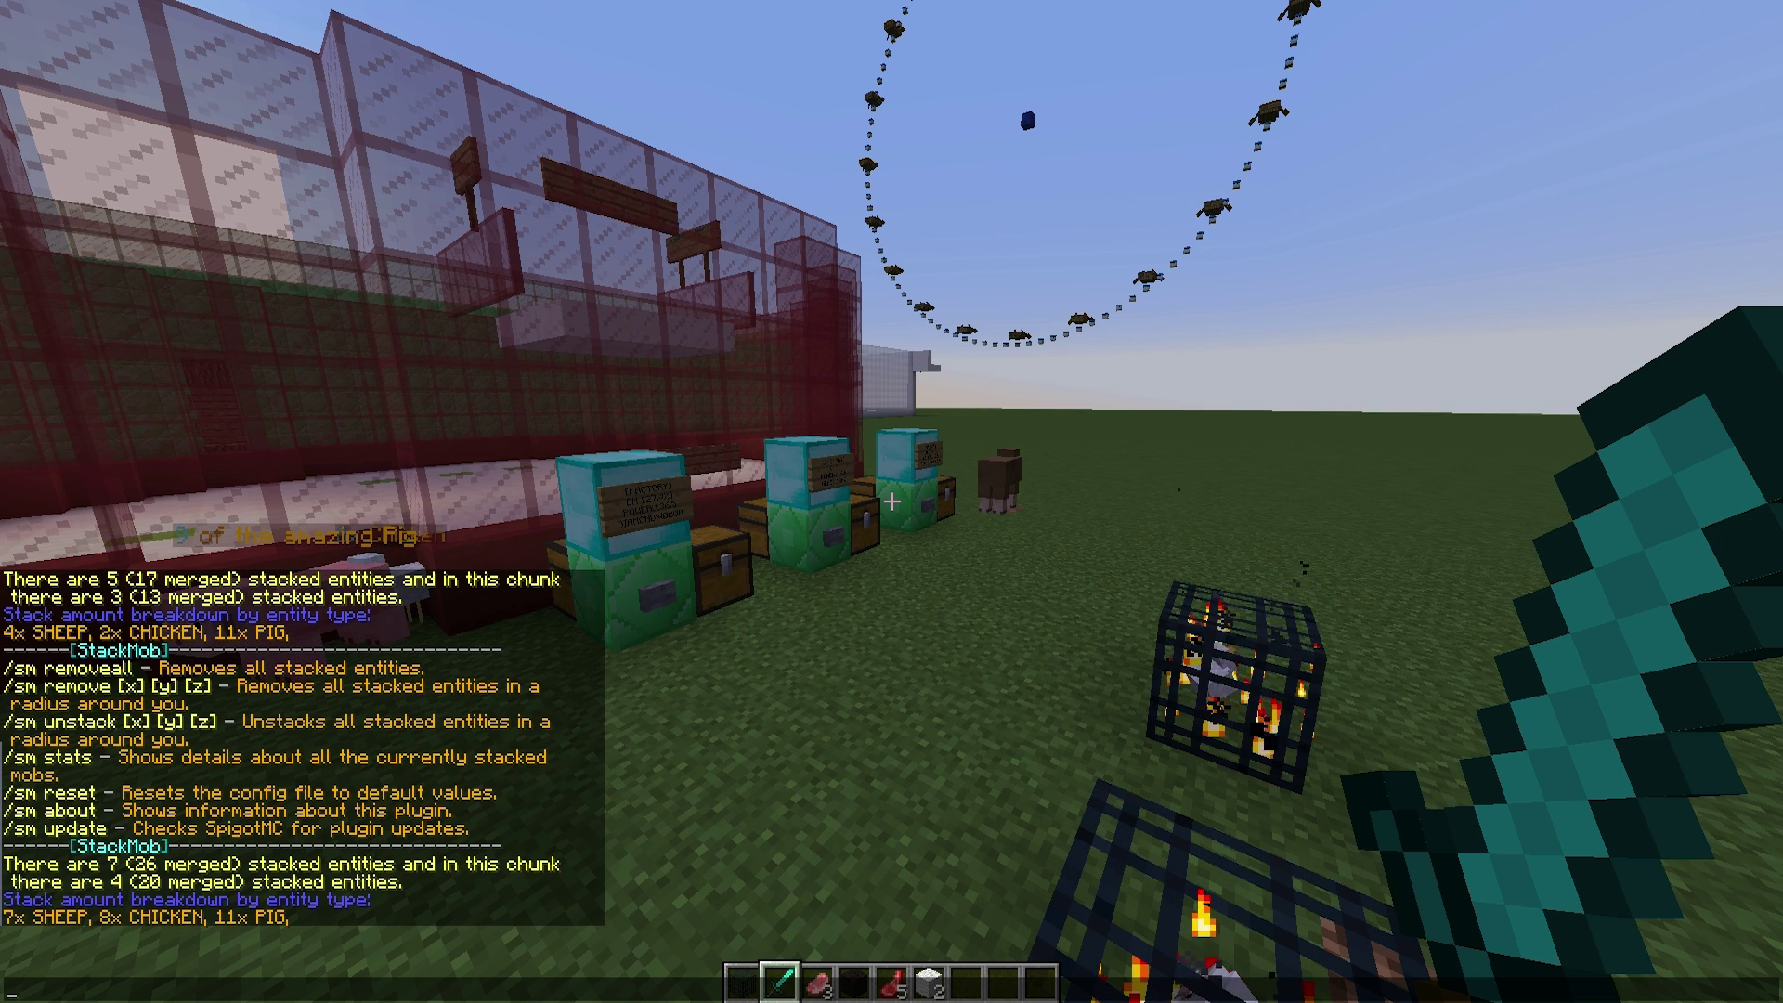
- Walk to the spawners to view the 7x SHEEP, 8x CHICKEN and 11x PIG stacks, then leave the game
{"action": "key", "text": "Escape"}
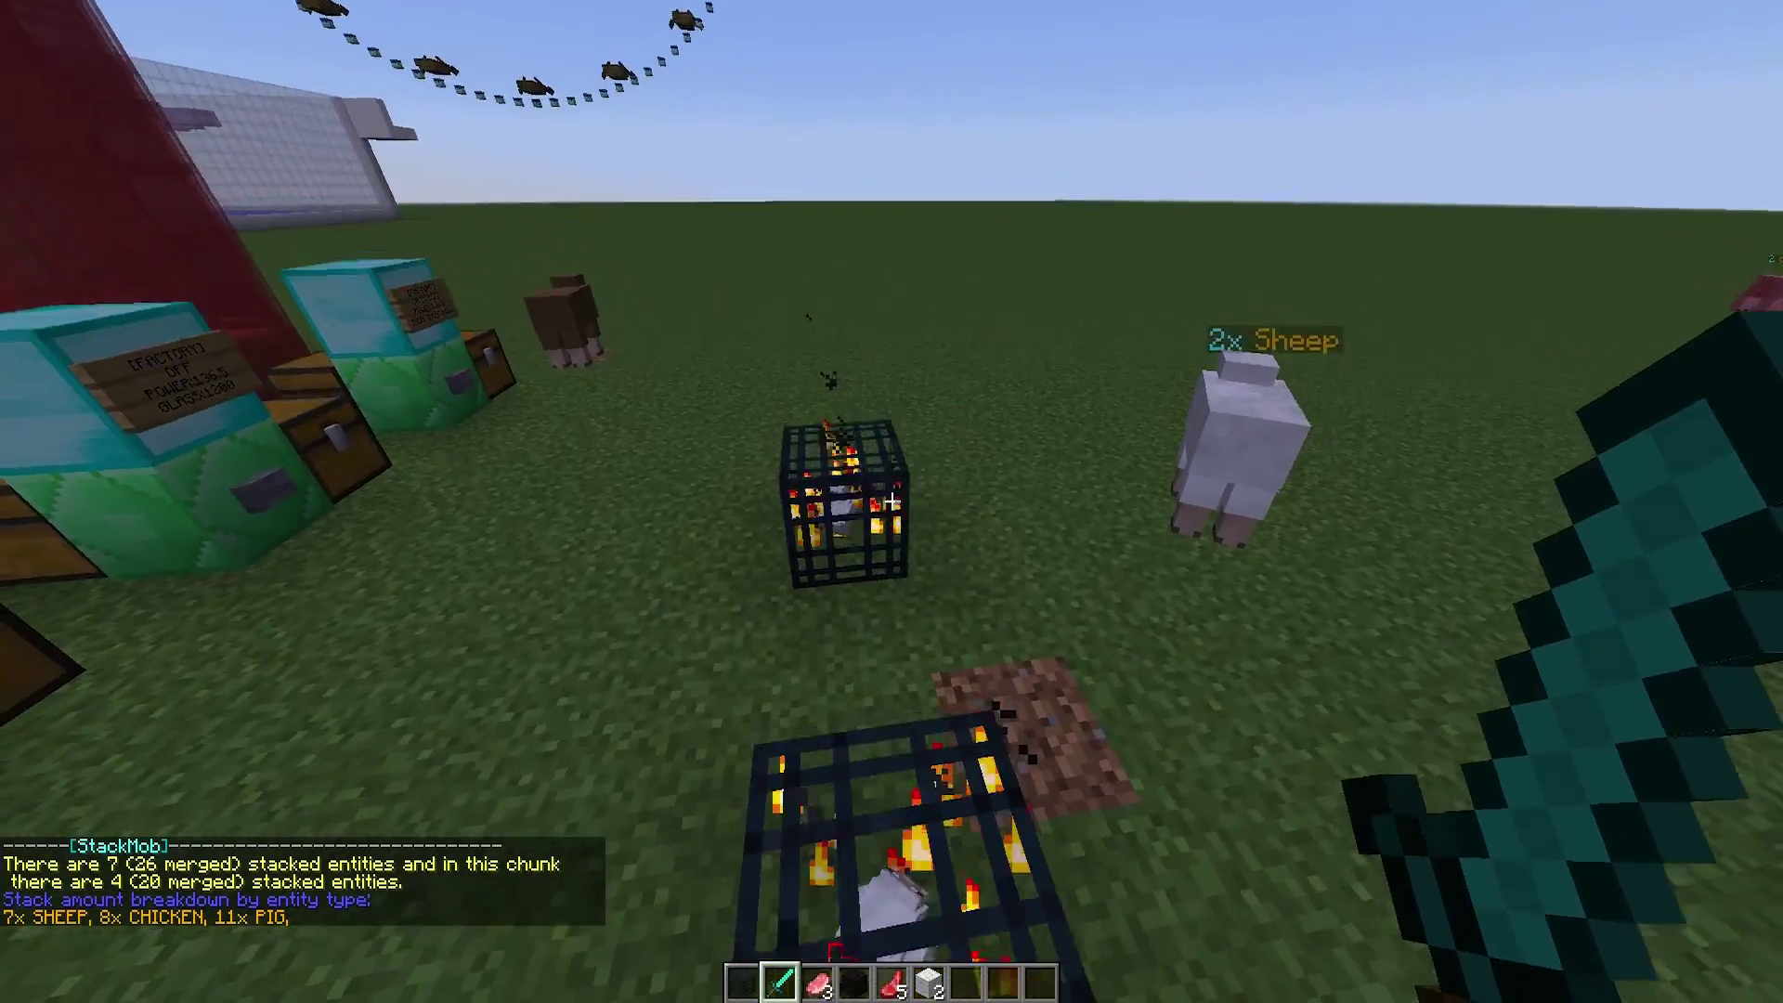
{"action": "key", "text": "w"}
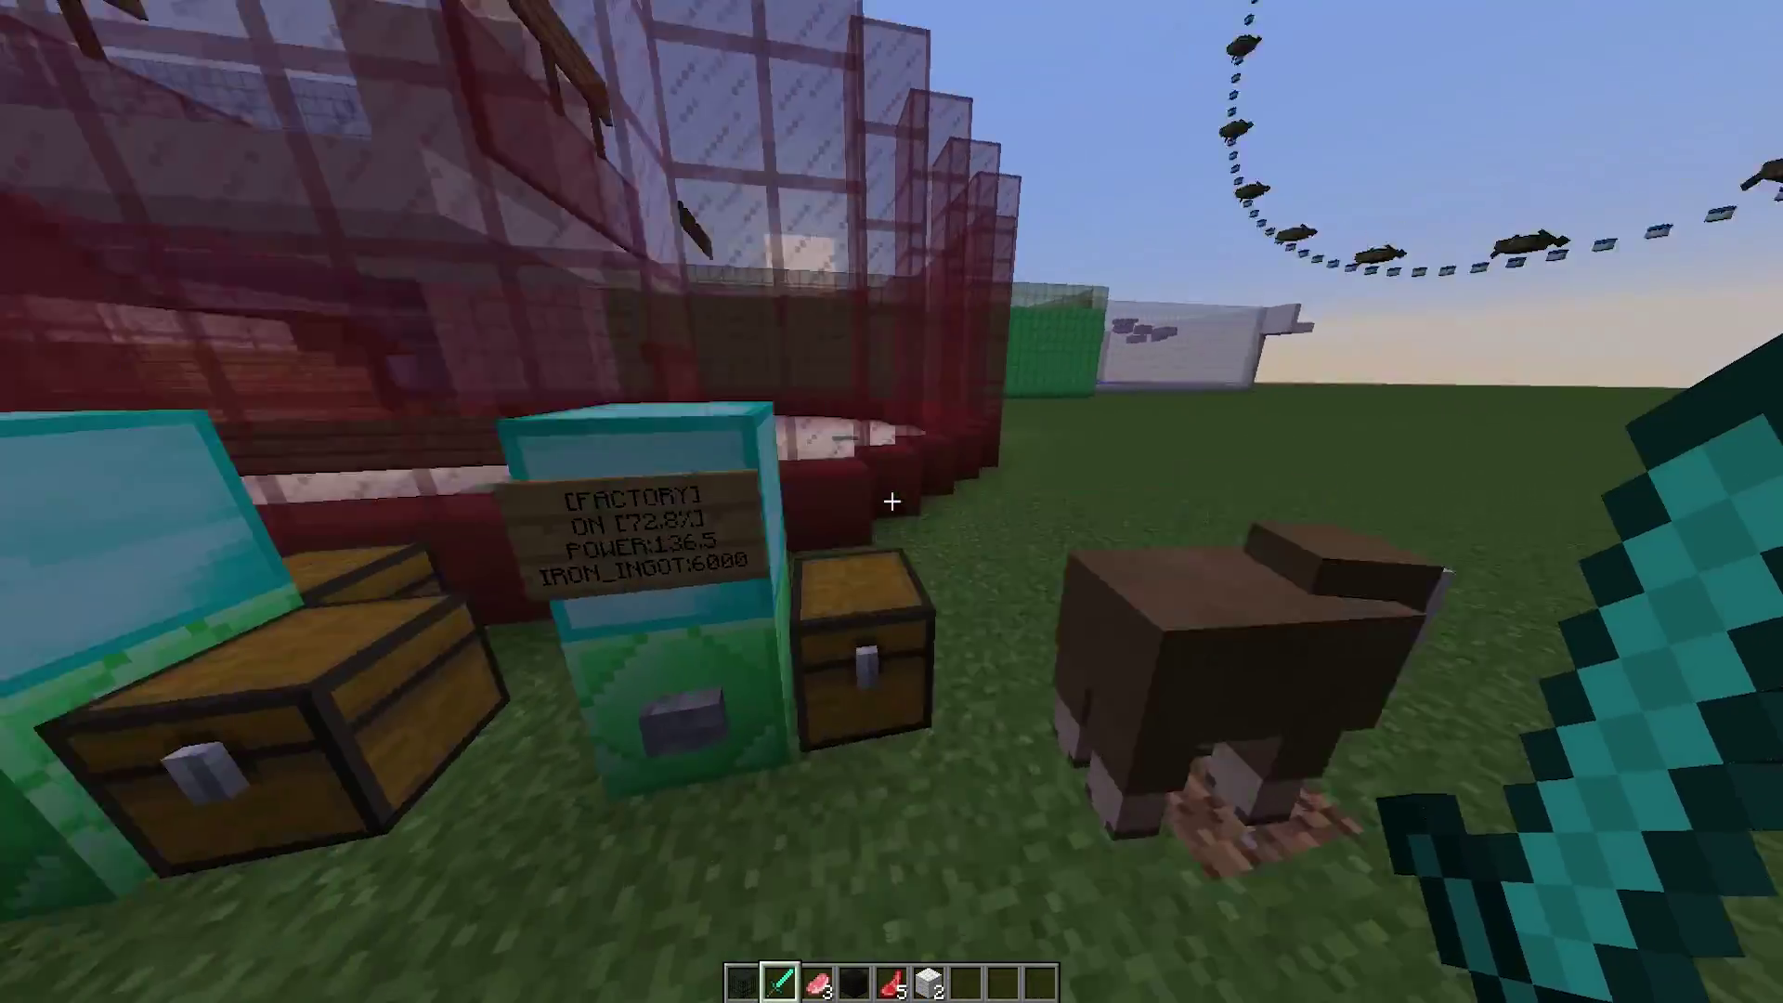
{"action": "key", "text": "w"}
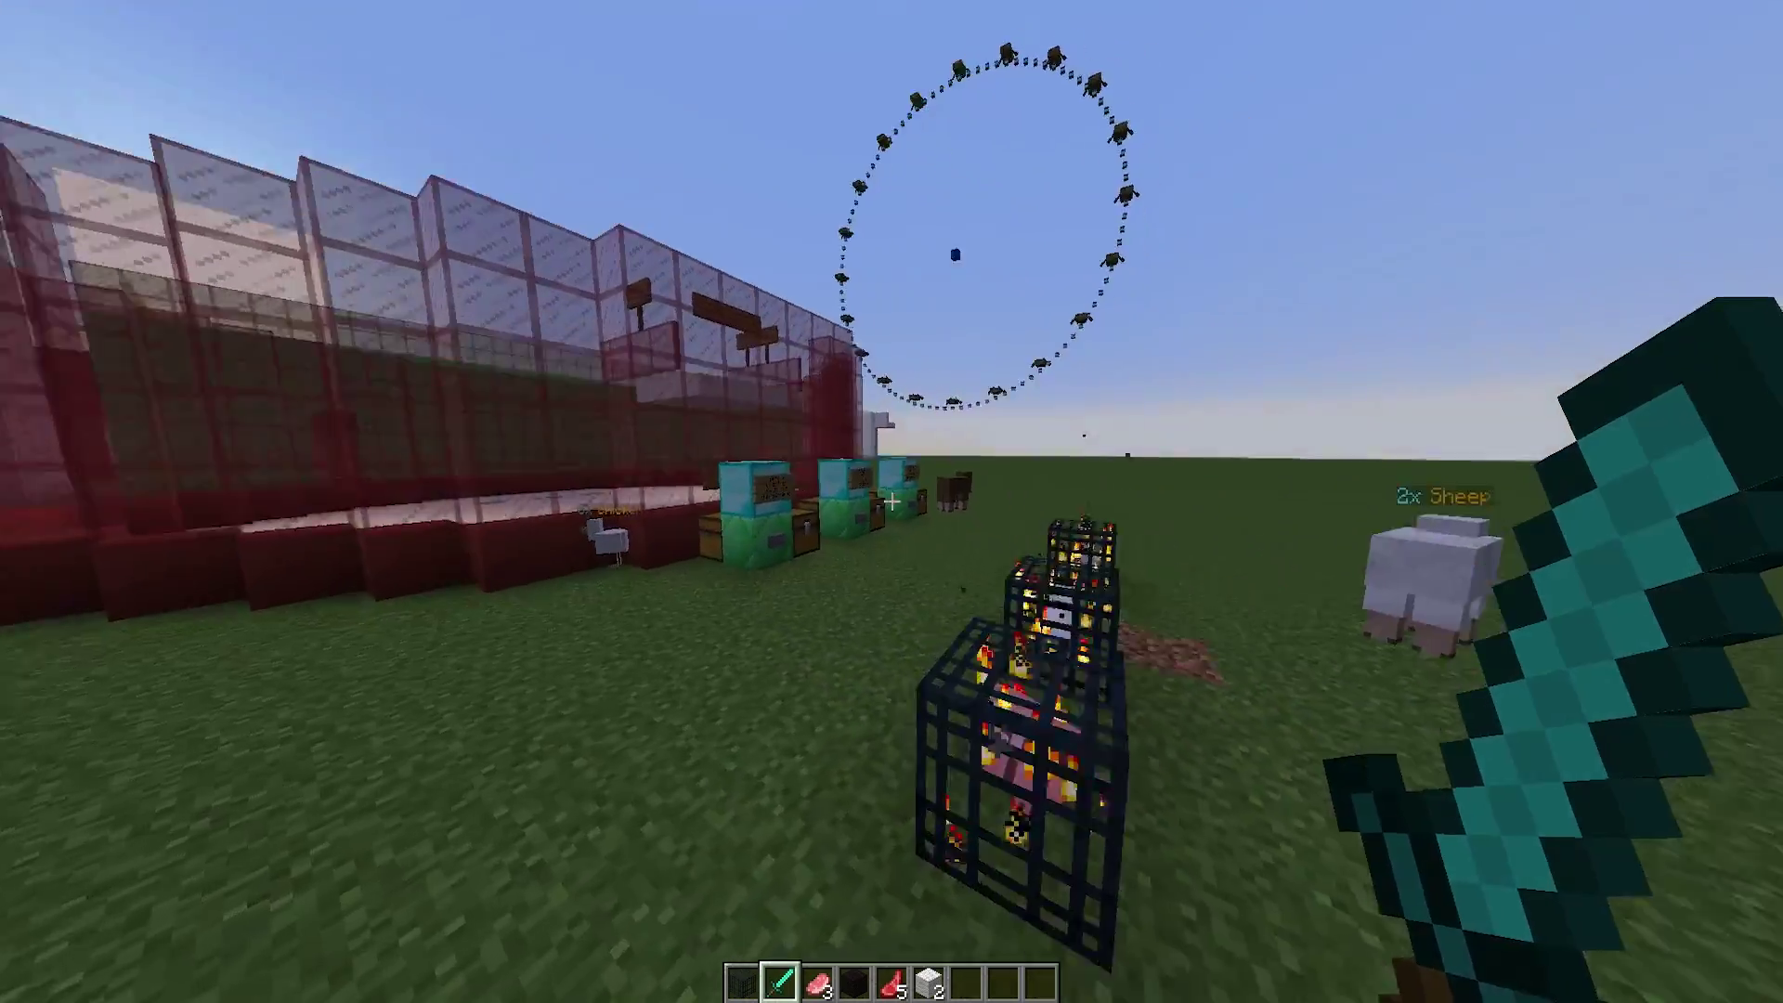
{"action": "key", "text": "w"}
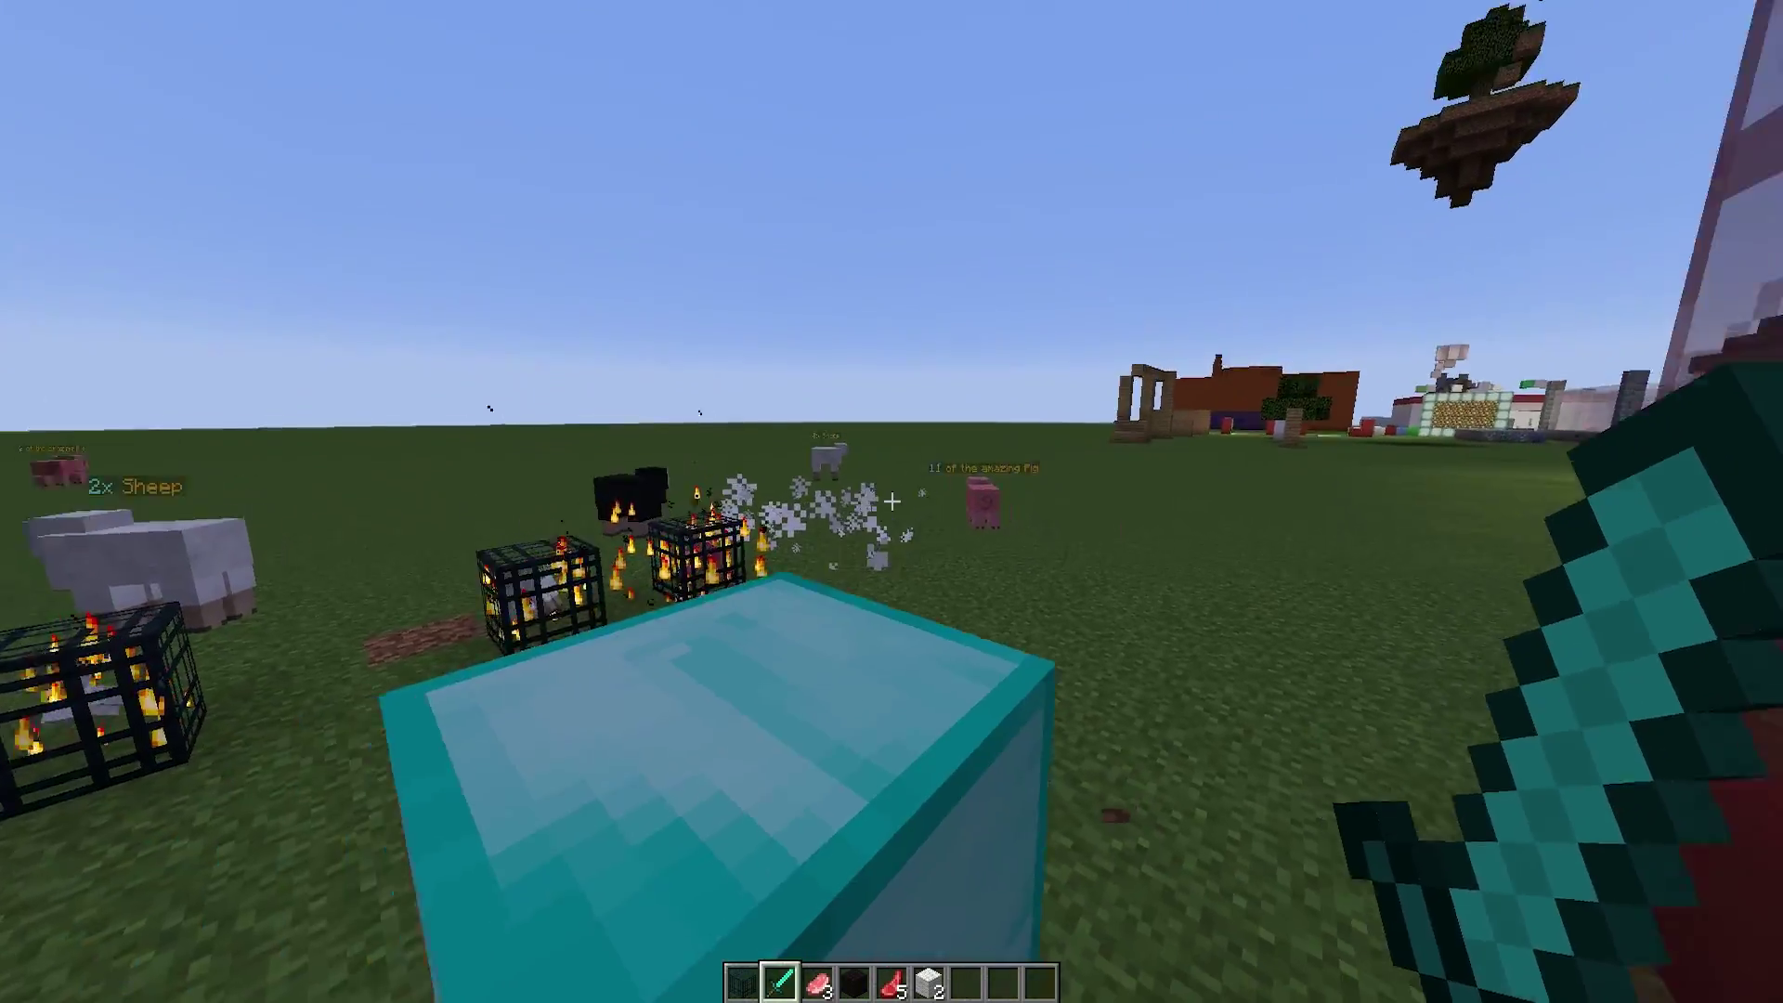
{"action": "key", "text": "w"}
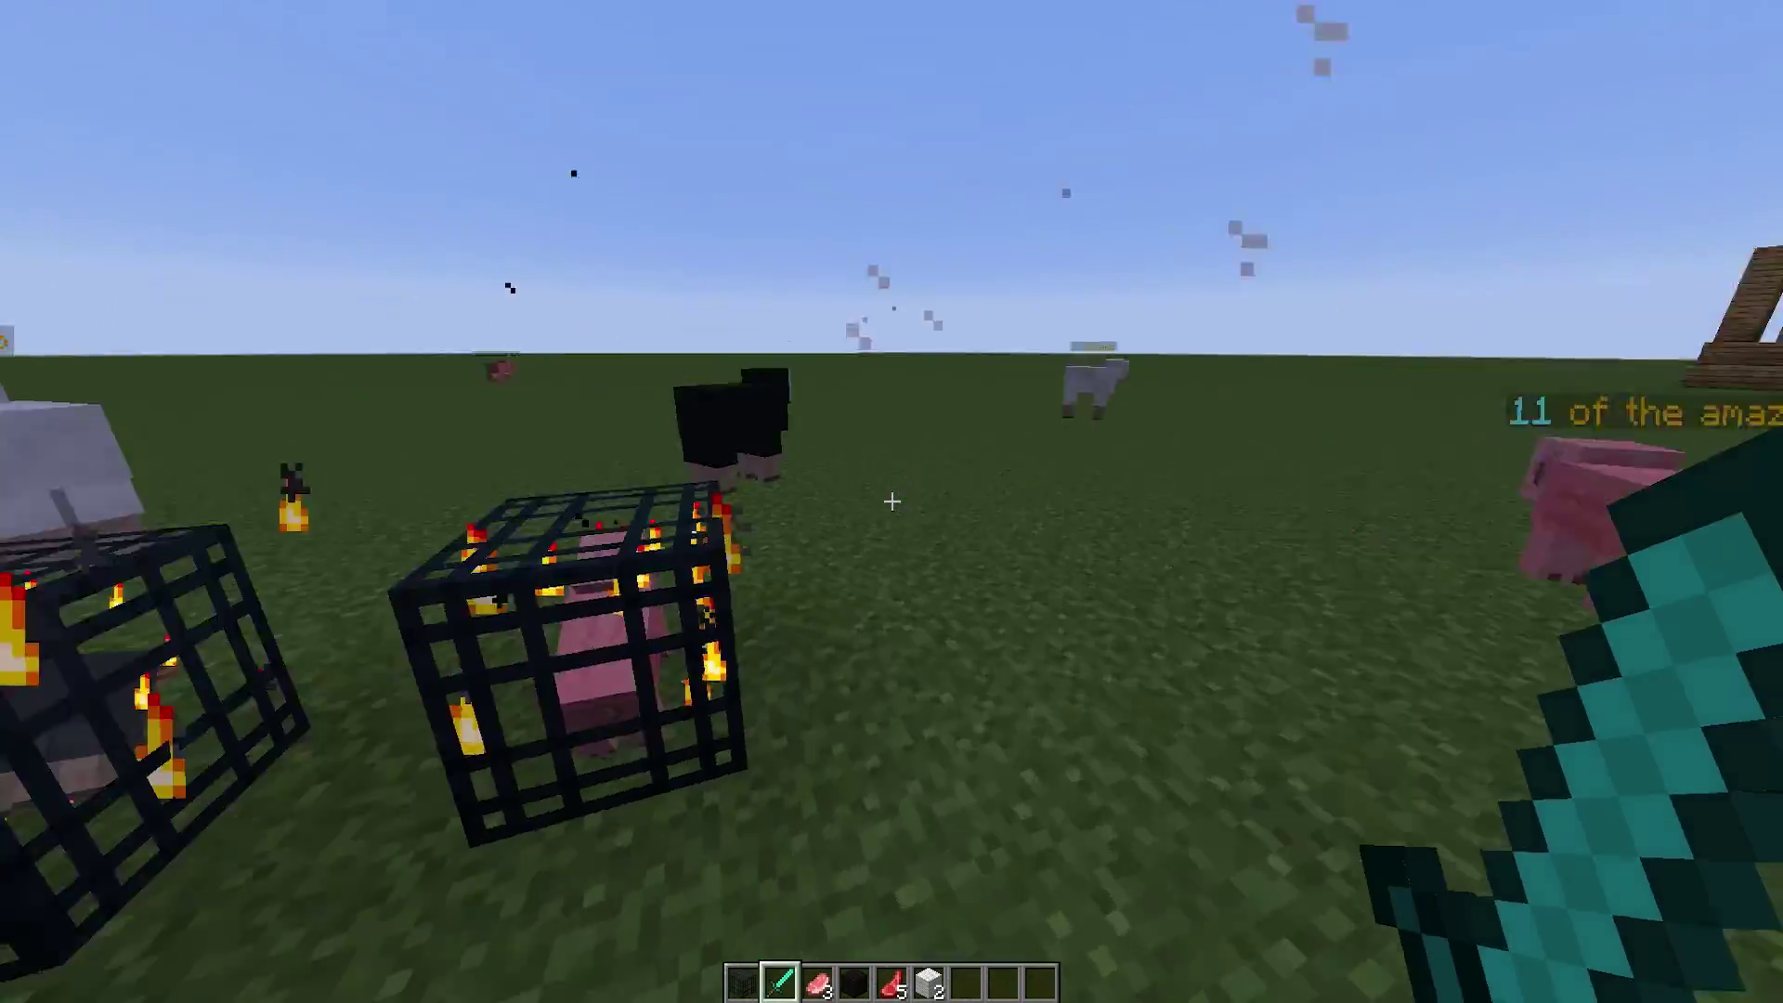
{"action": "key", "text": "alt+Tab"}
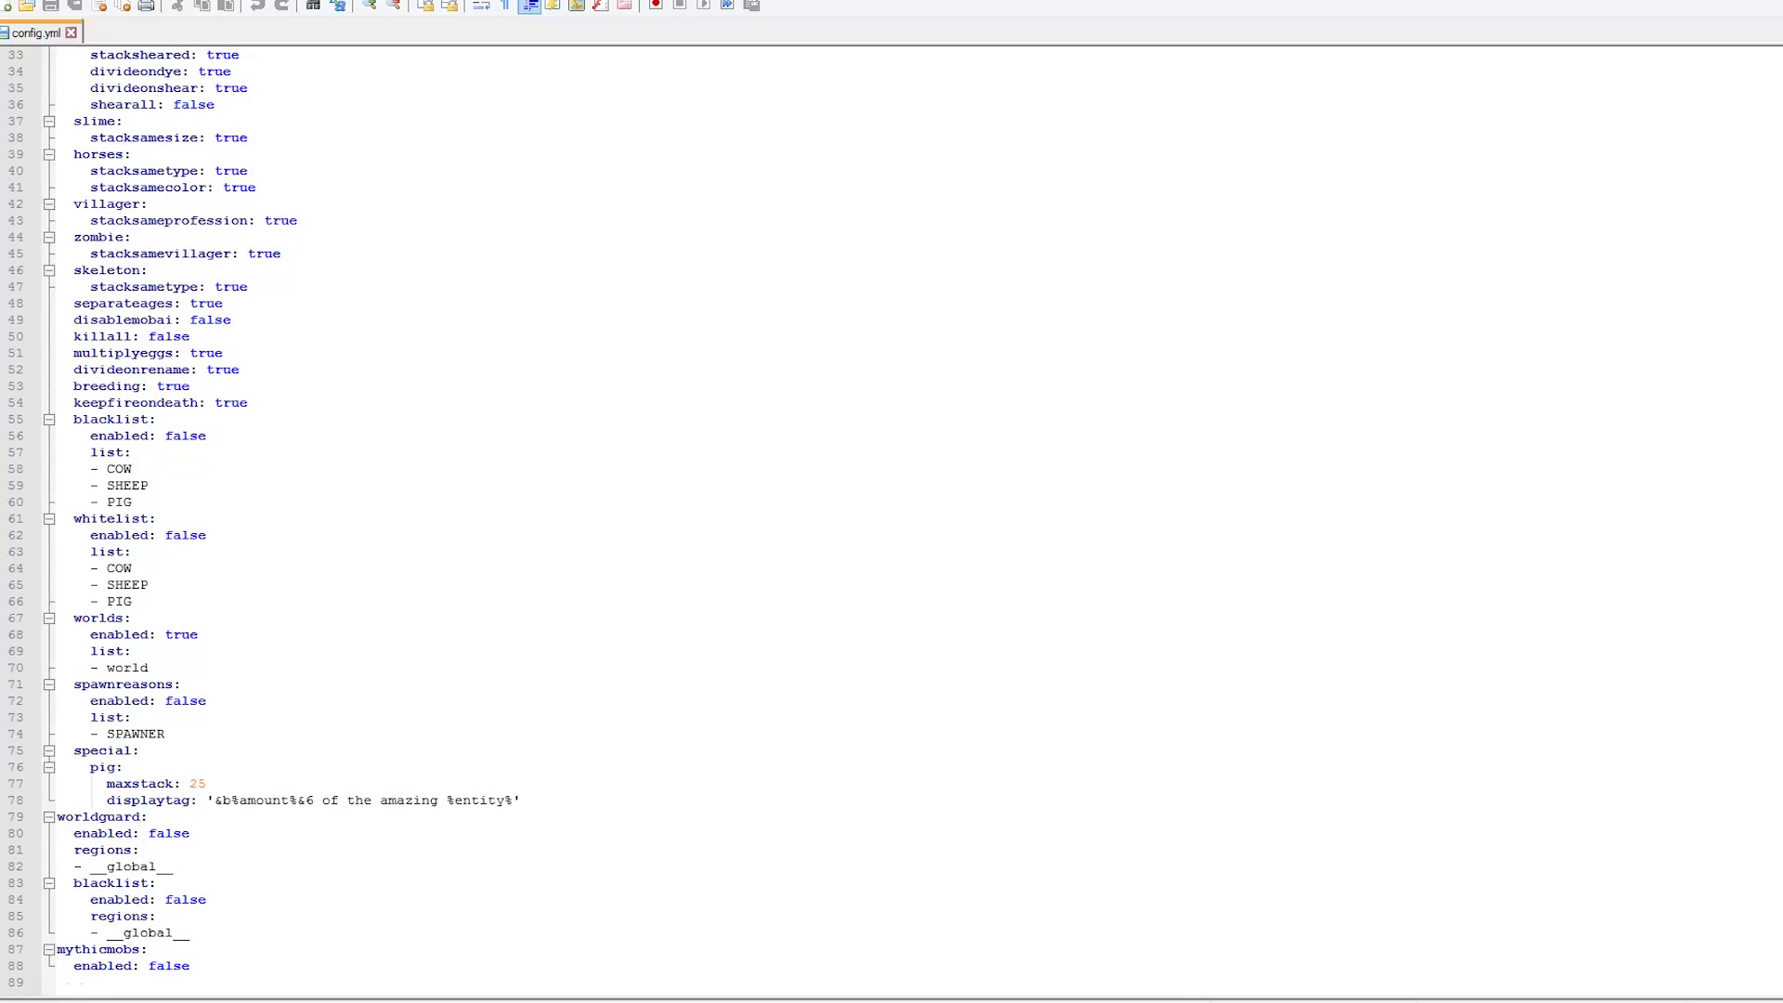
- Highlight the tag text format setting and its &b and &6 colour codes
{"action": "scroll", "coordinate": [892, 520], "scroll_direction": "up", "scroll_amount": 11}
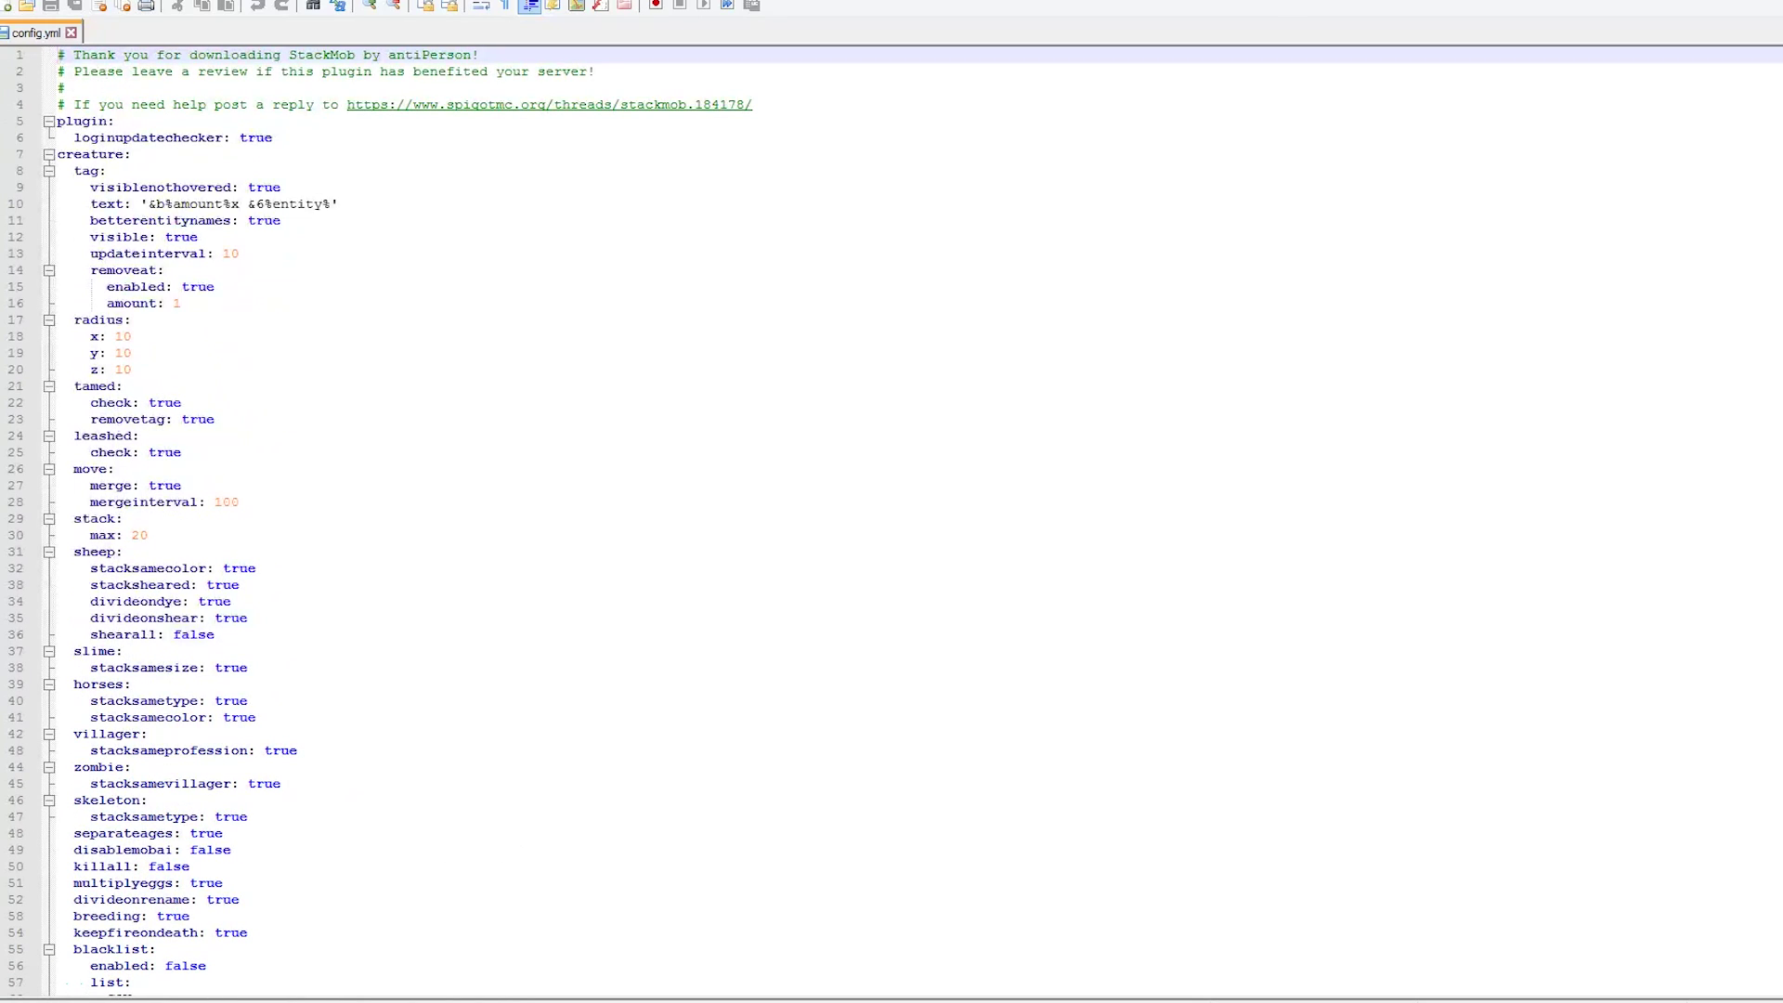
{"action": "left_click_drag", "start_coordinate": [90, 203], "coordinate": [340, 204]}
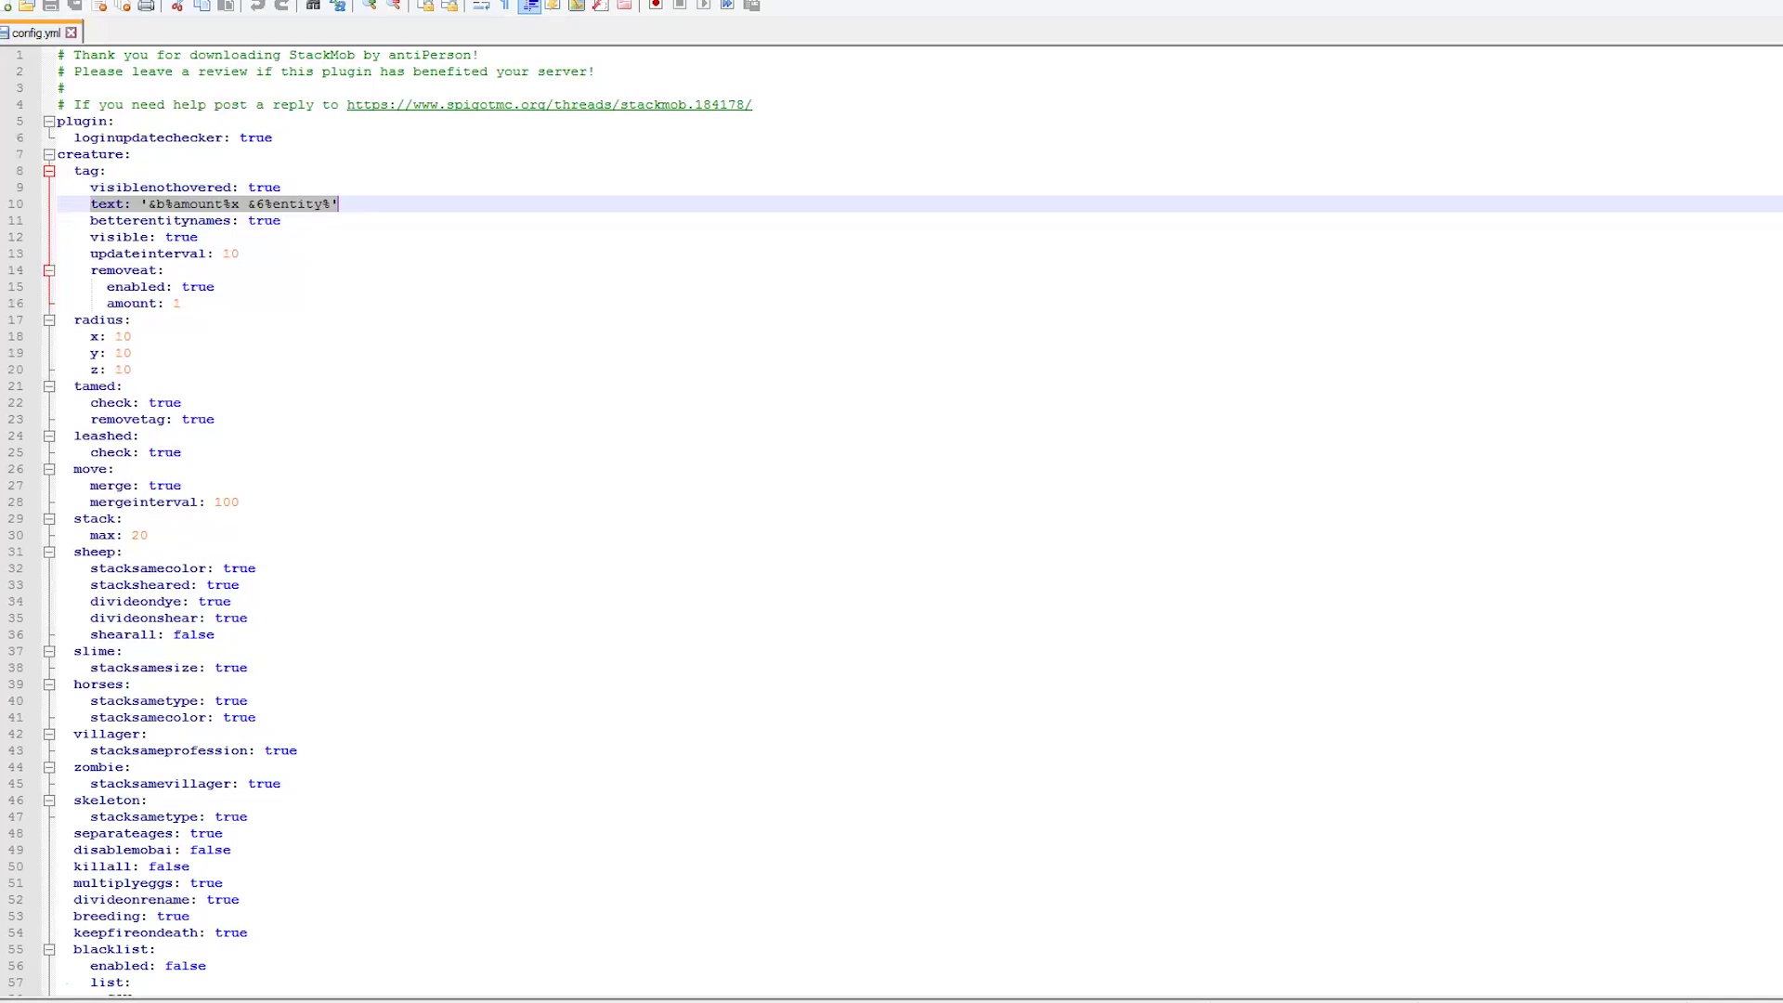
{"action": "left_click", "coordinate": [340, 203]}
{"action": "double_click", "coordinate": [160, 204]}
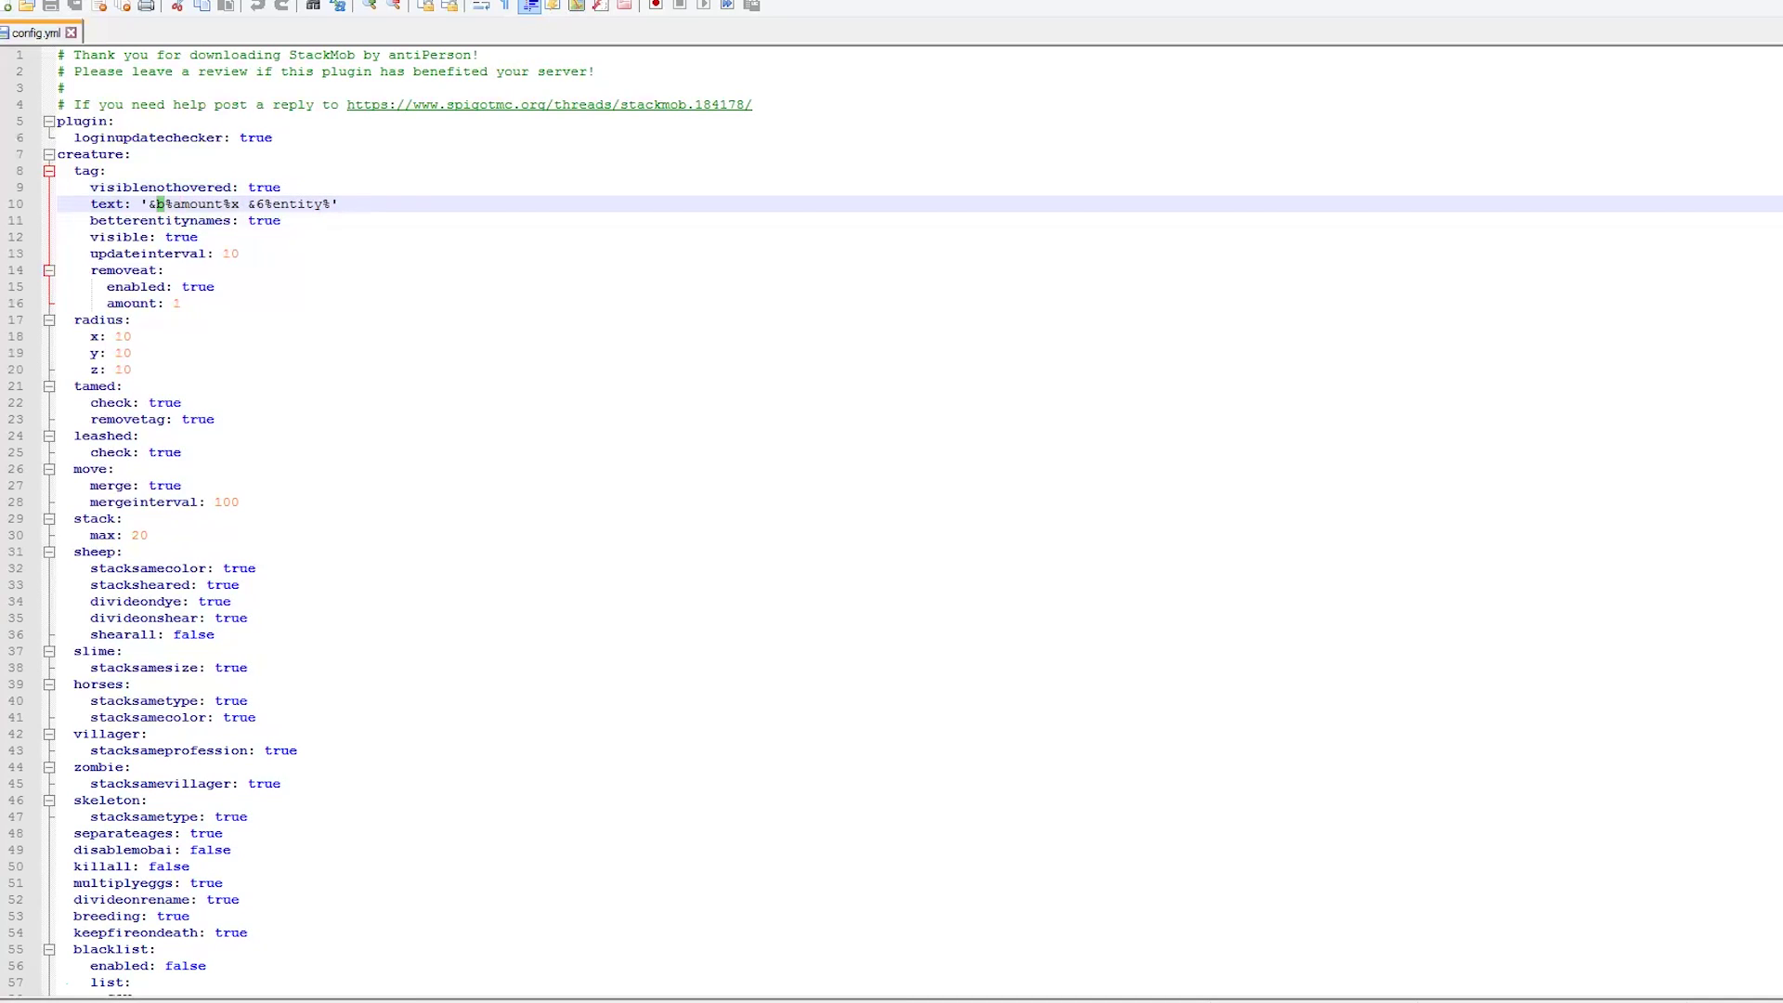
{"action": "double_click", "coordinate": [259, 204]}
- Highlight the updateinterval setting in config.yml
{"action": "left_click", "coordinate": [239, 254]}
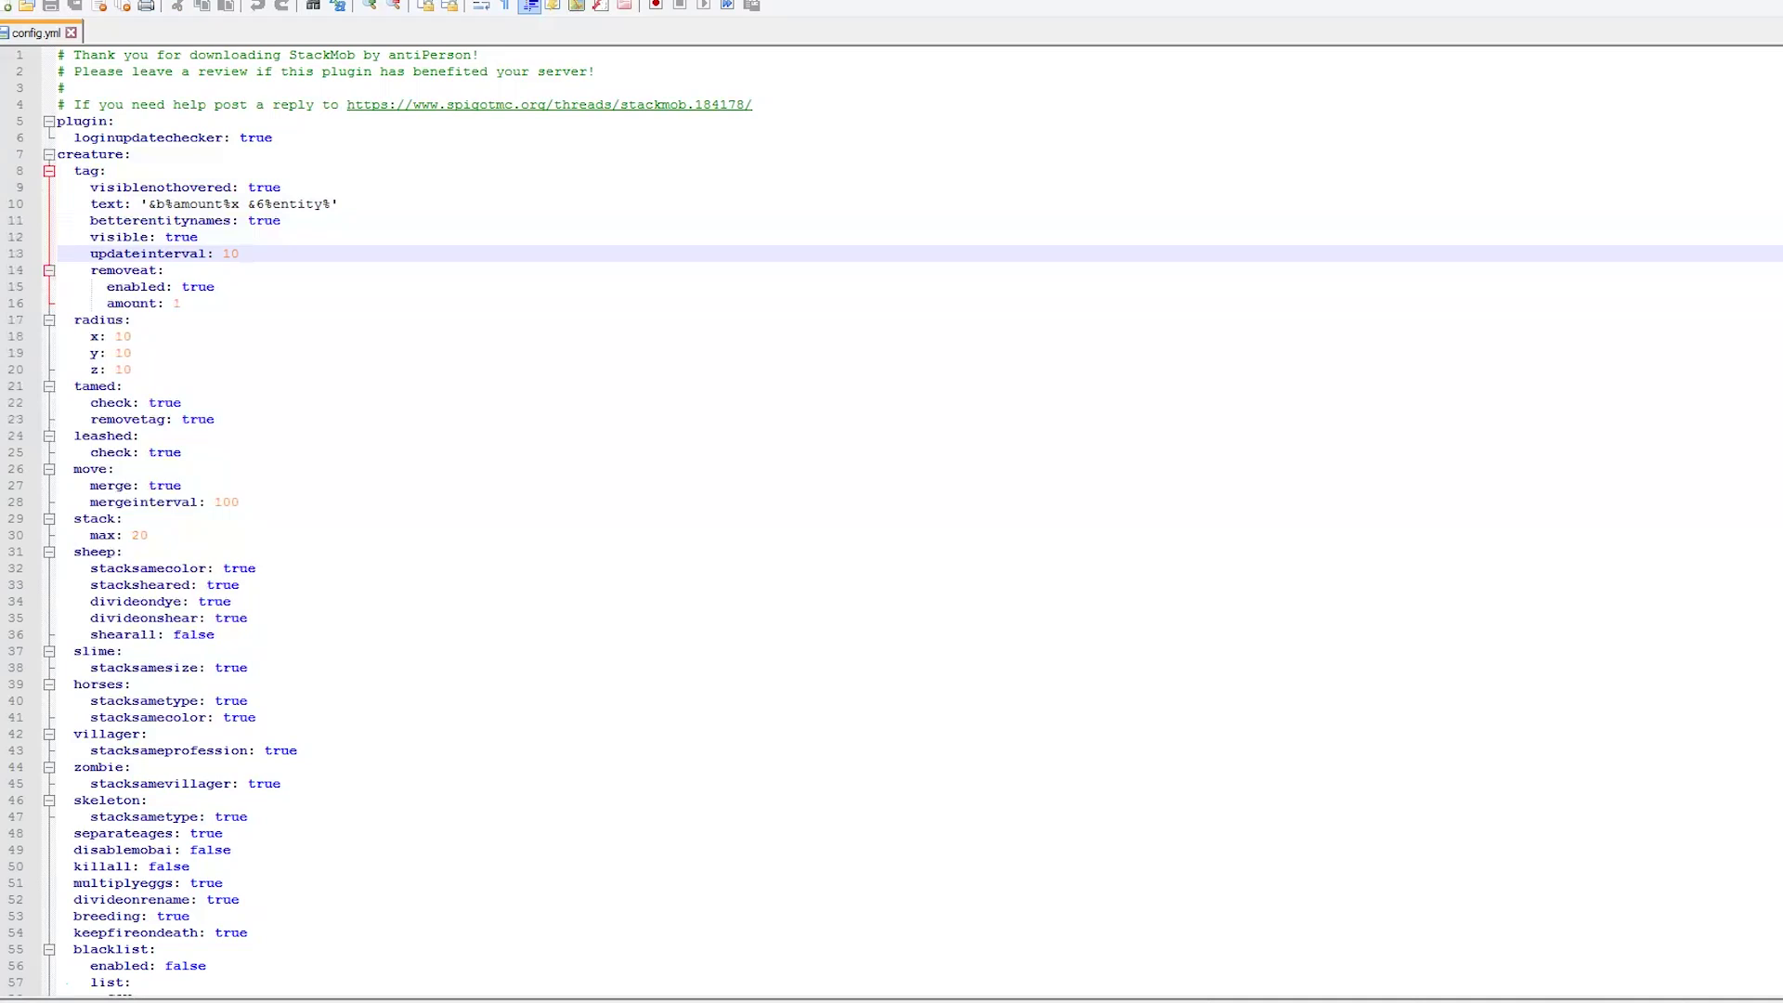
{"action": "left_click_drag", "start_coordinate": [123, 253], "coordinate": [206, 253]}
{"action": "scroll", "coordinate": [891, 520], "scroll_direction": "down", "scroll_amount": 6}
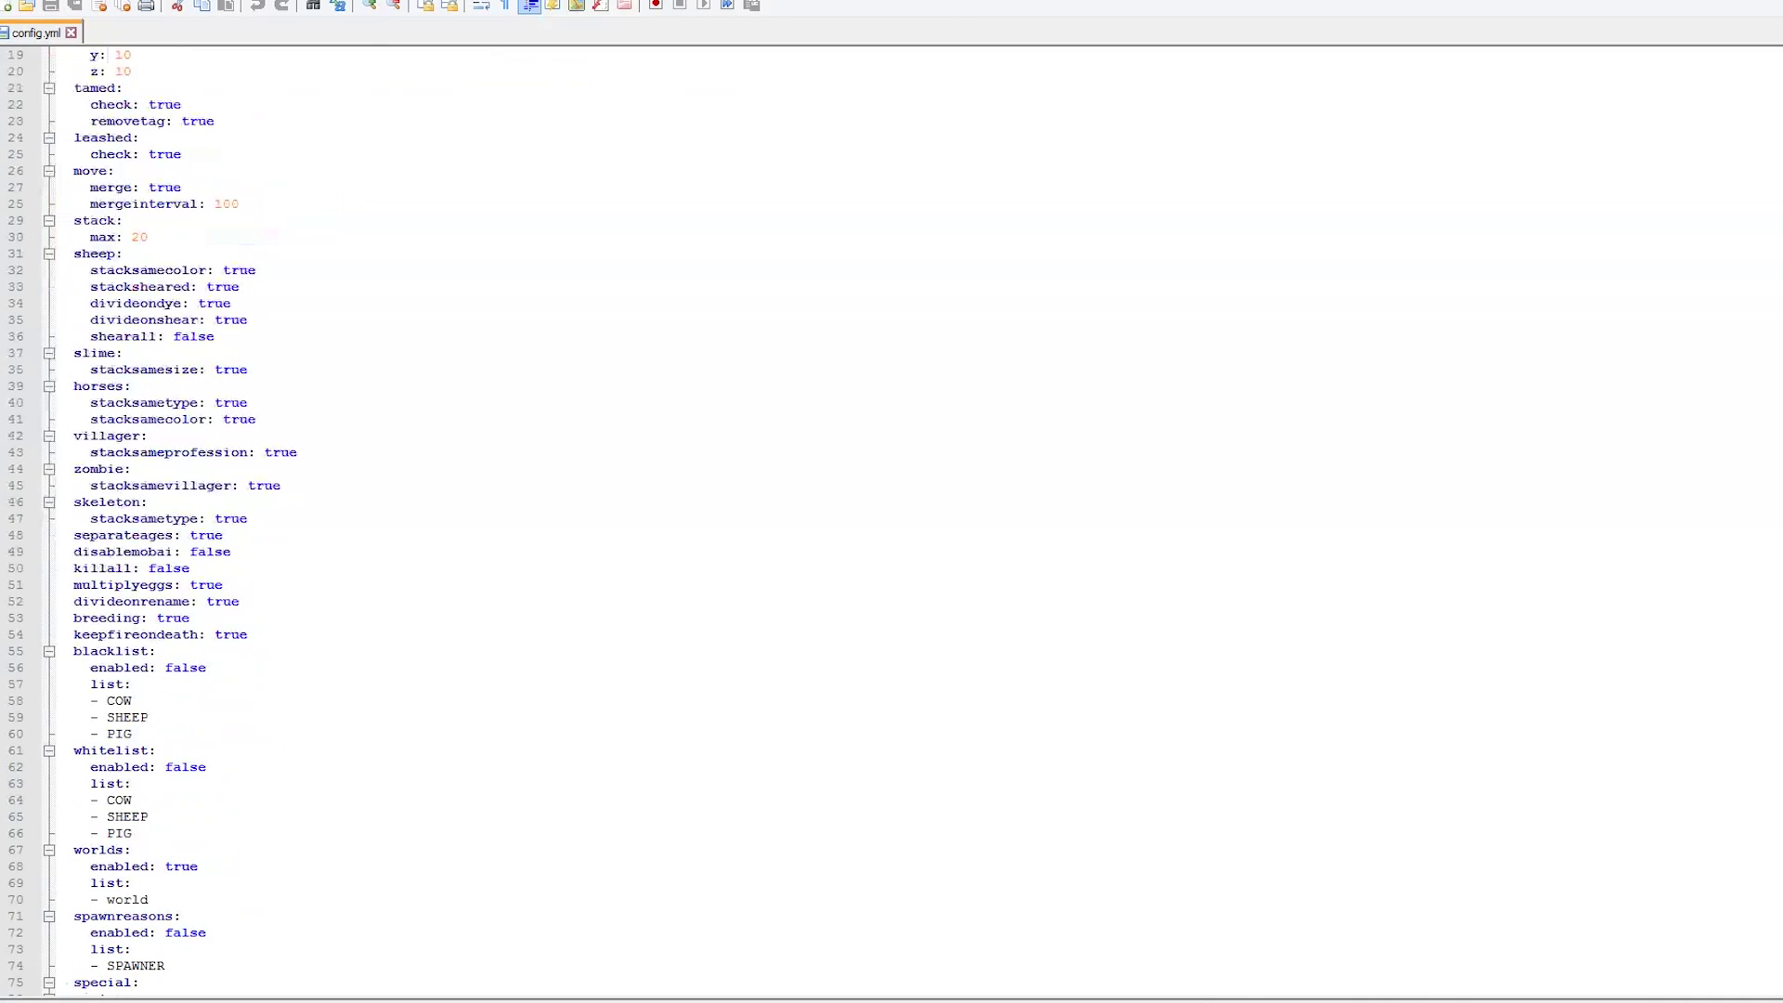
{"action": "scroll", "coordinate": [892, 520], "scroll_direction": "down", "scroll_amount": 1}
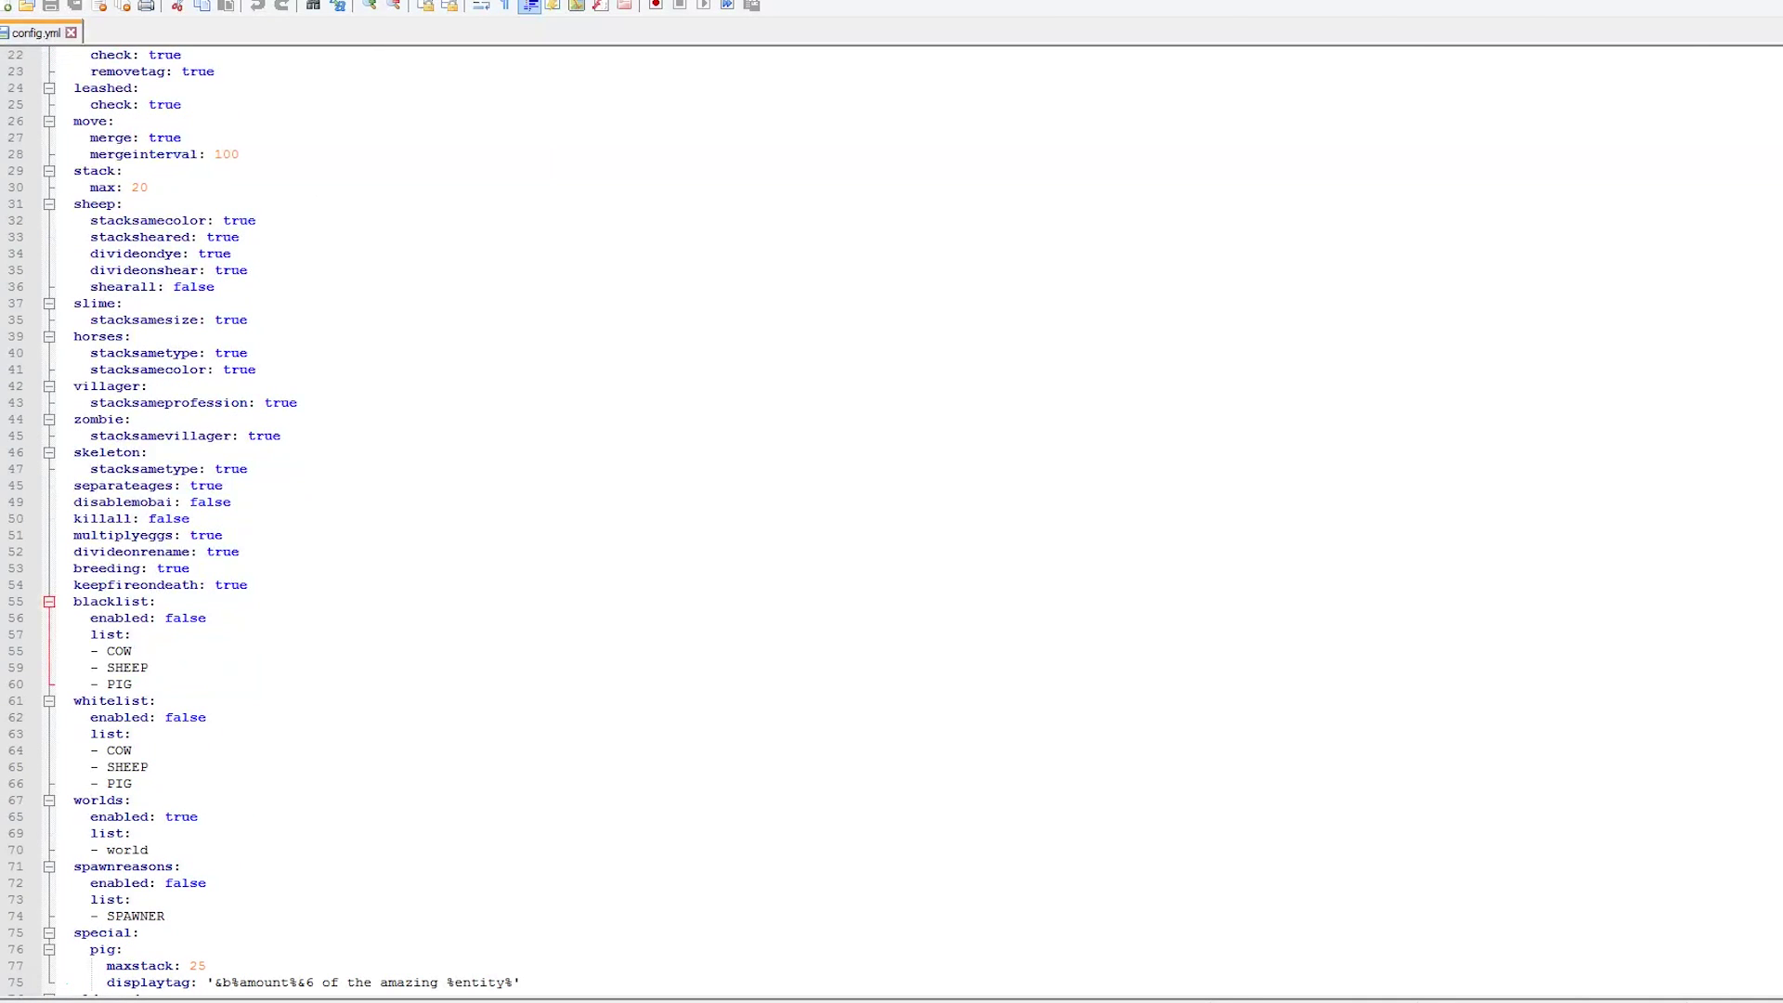
- Highlight the per-mob stacking options from sheep to blacklist, including stacksamecolor
{"action": "mouse_move", "coordinate": [206, 618]}
{"action": "left_mouse_down"}
{"action": "mouse_move", "coordinate": [74, 419]}
{"action": "mouse_move", "coordinate": [58, 203]}
{"action": "left_mouse_up"}
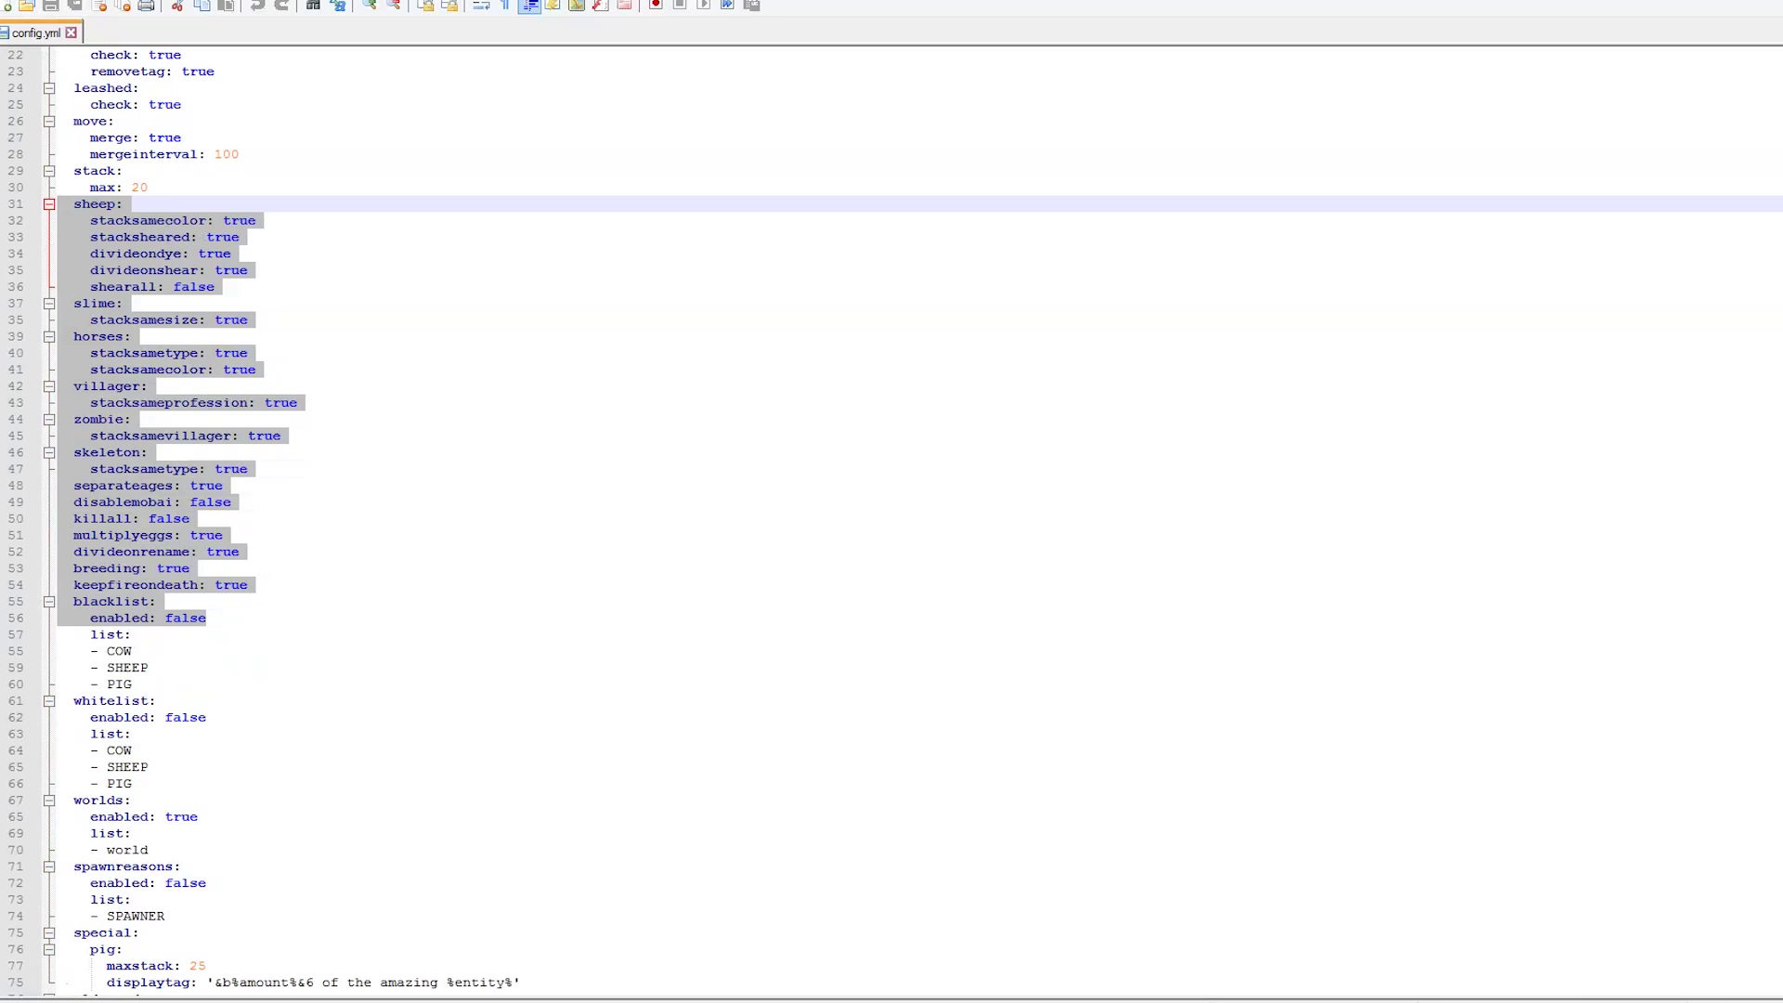
{"action": "left_click", "coordinate": [247, 468]}
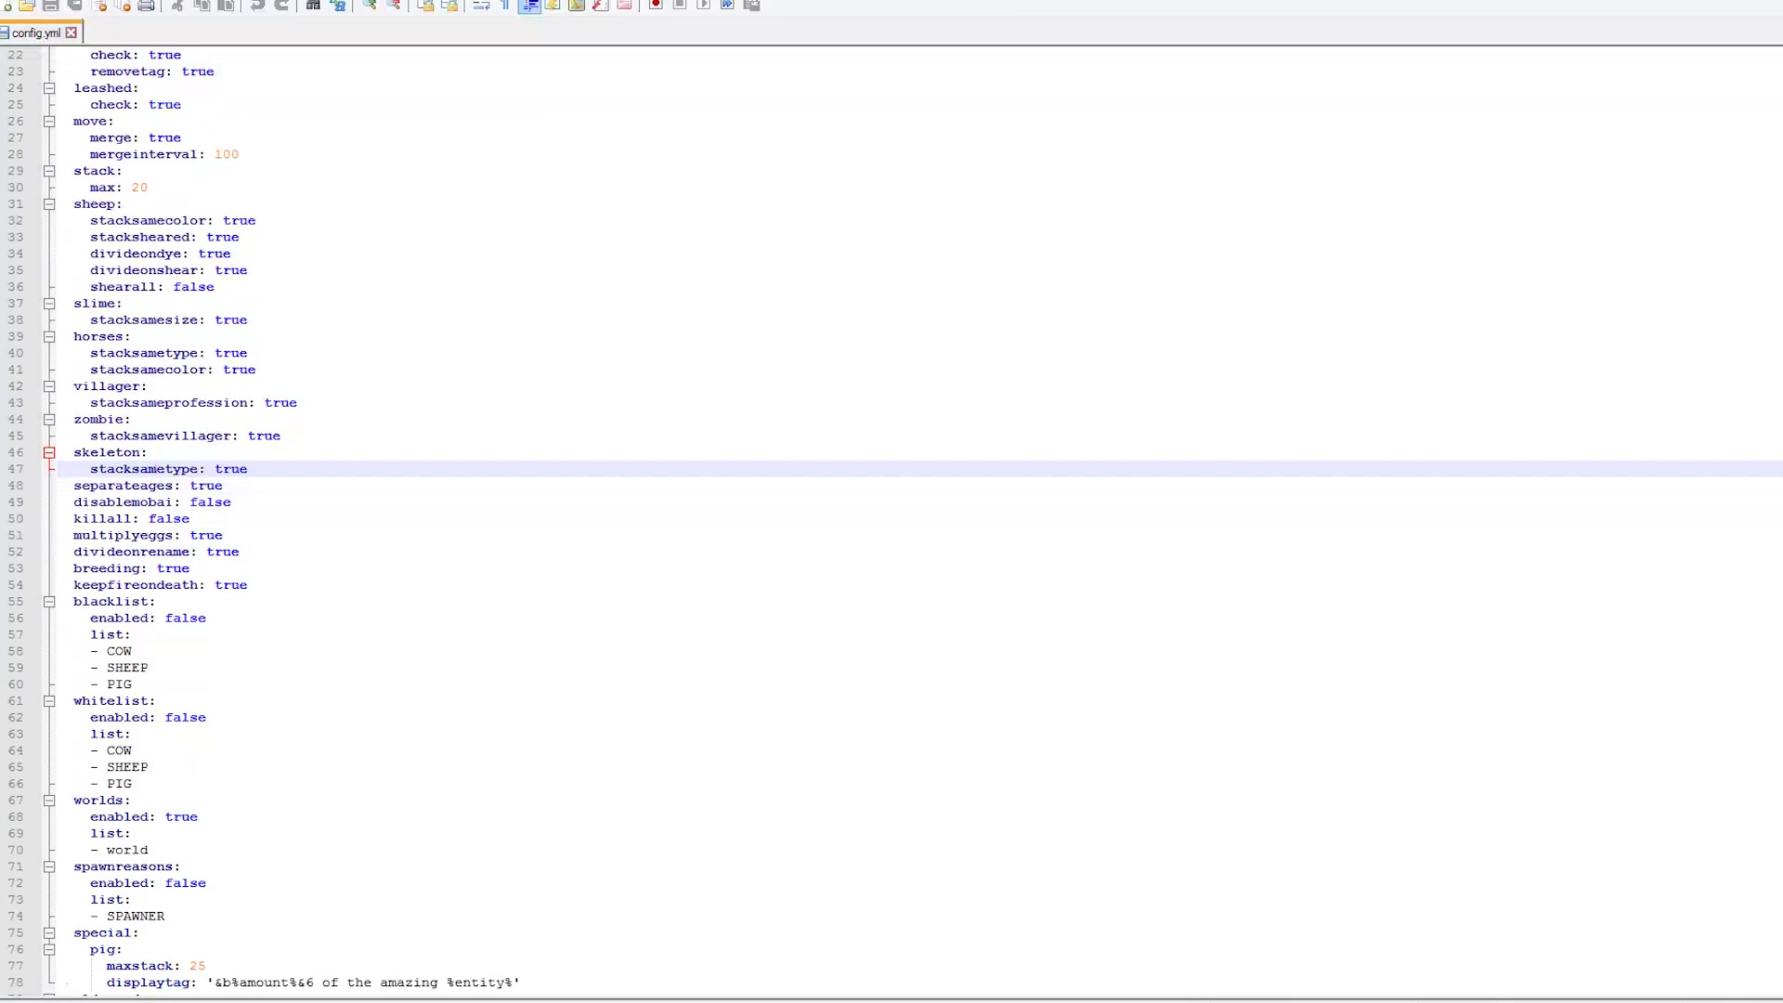
{"action": "scroll", "coordinate": [891, 520], "scroll_direction": "up", "scroll_amount": 3}
{"action": "left_click_drag", "start_coordinate": [155, 368], "coordinate": [215, 369]}
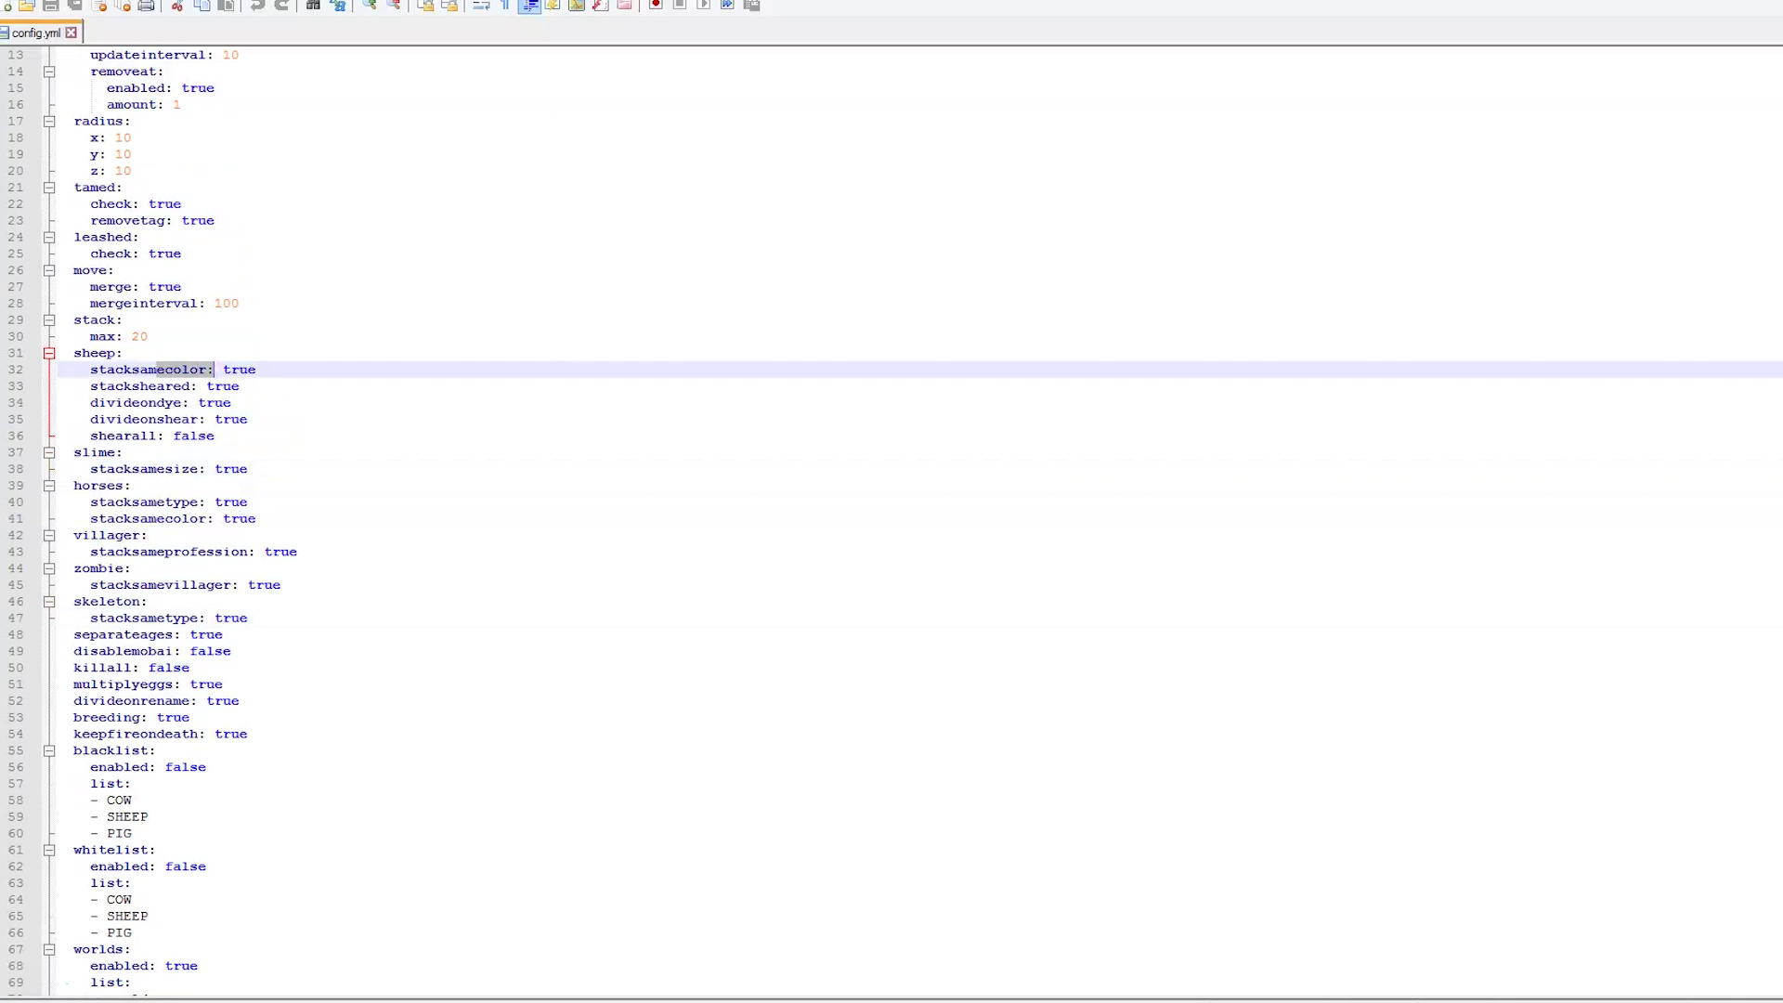
{"action": "left_click", "coordinate": [189, 369]}
- Highlight the blacklist and whitelist settings
{"action": "scroll", "coordinate": [892, 520], "scroll_direction": "down", "scroll_amount": 4}
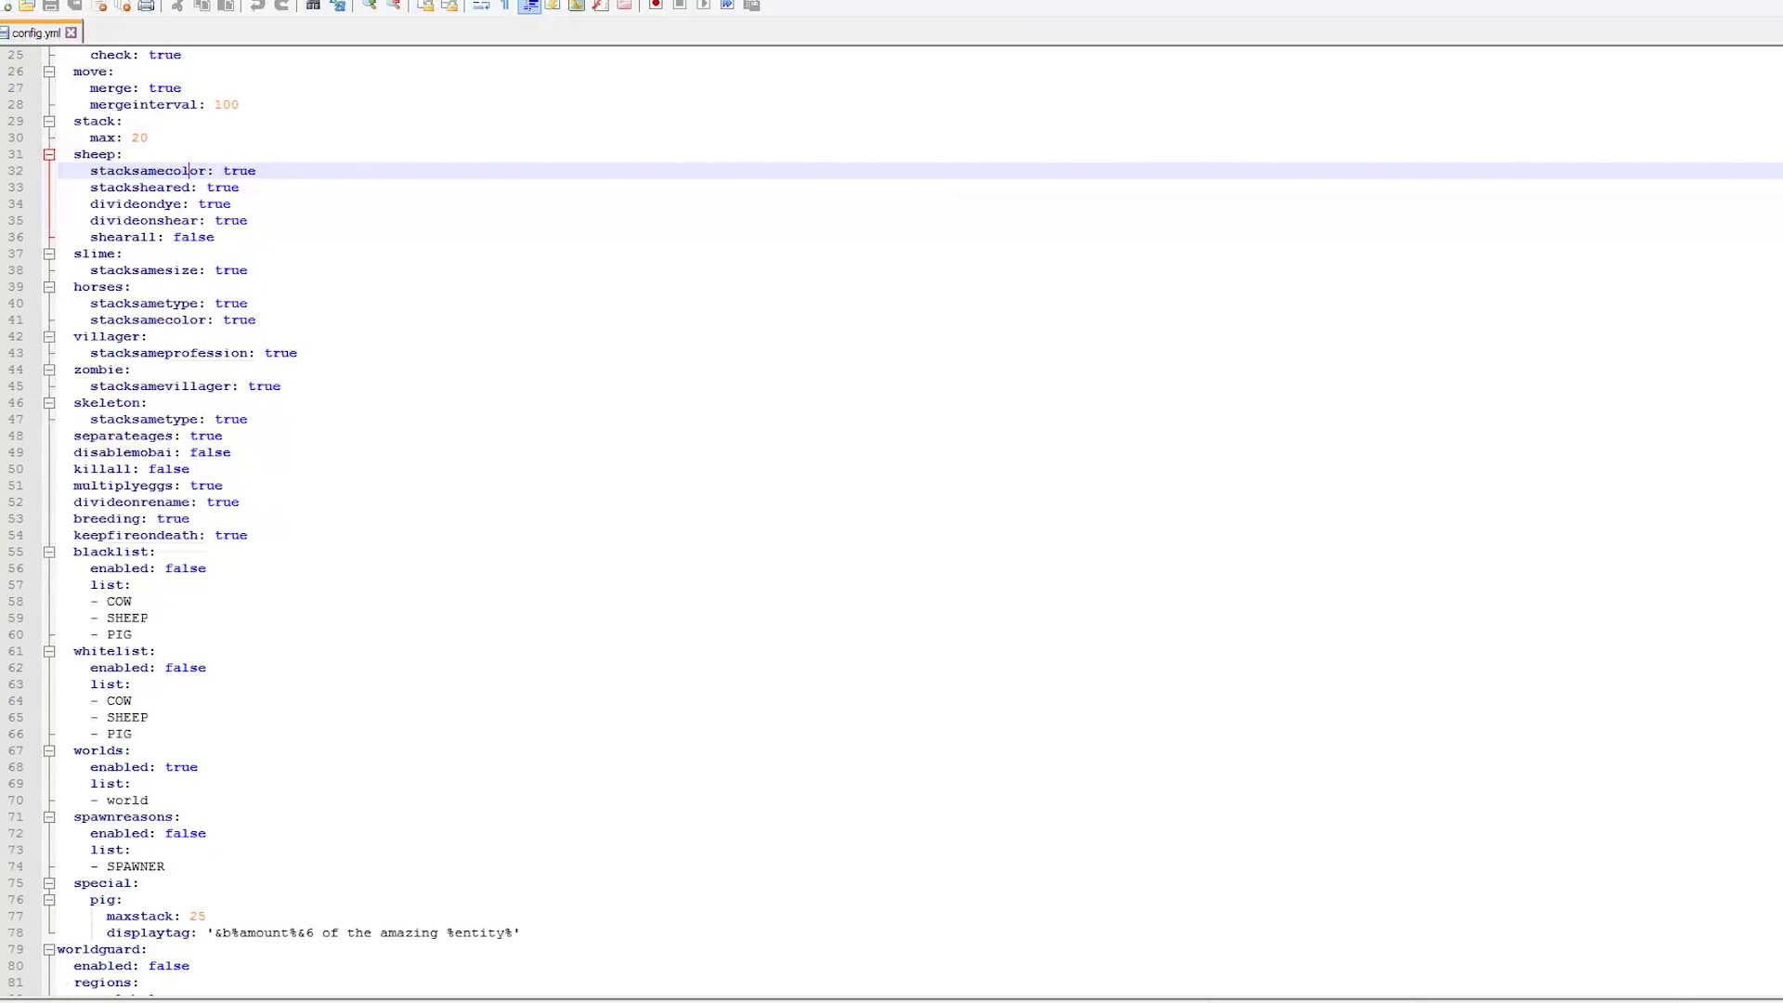
{"action": "double_click", "coordinate": [110, 552]}
{"action": "left_click_drag", "start_coordinate": [66, 651], "coordinate": [139, 651]}
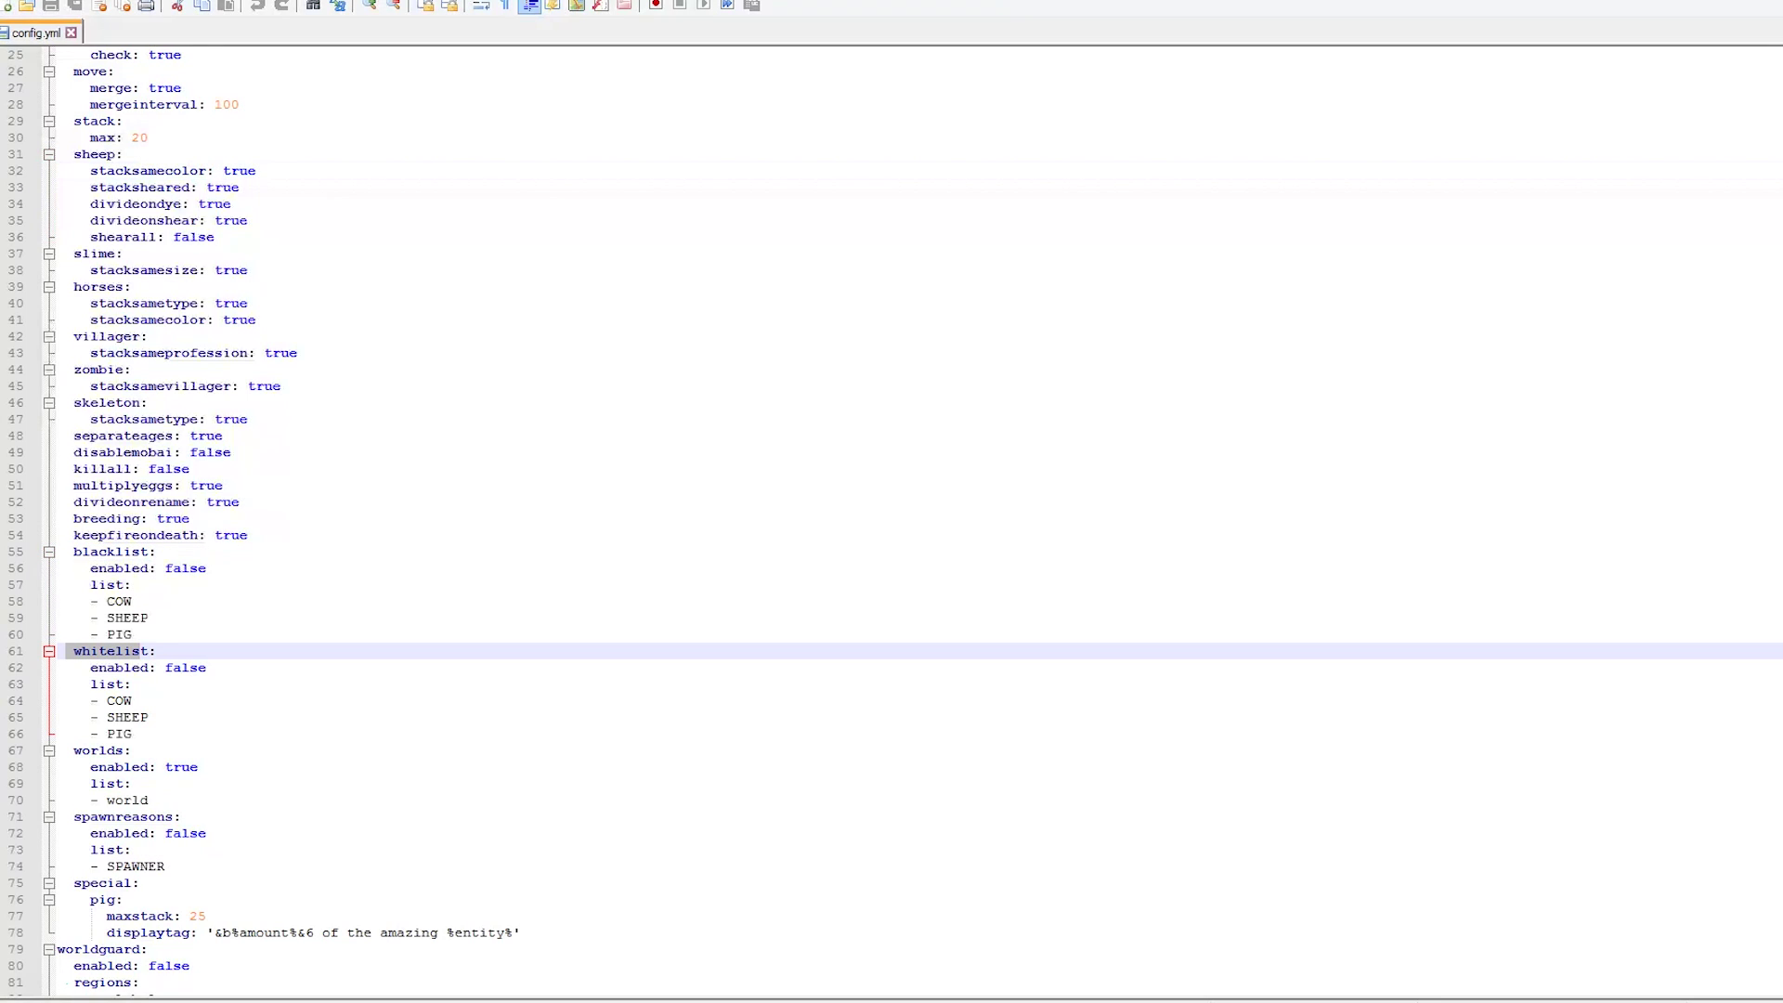
{"action": "scroll", "coordinate": [892, 520], "scroll_direction": "down", "scroll_amount": 2}
{"action": "mouse_move", "coordinate": [73, 651]}
{"action": "left_mouse_down"}
{"action": "mouse_move", "coordinate": [198, 667]}
{"action": "mouse_move", "coordinate": [132, 685]}
{"action": "left_mouse_up"}
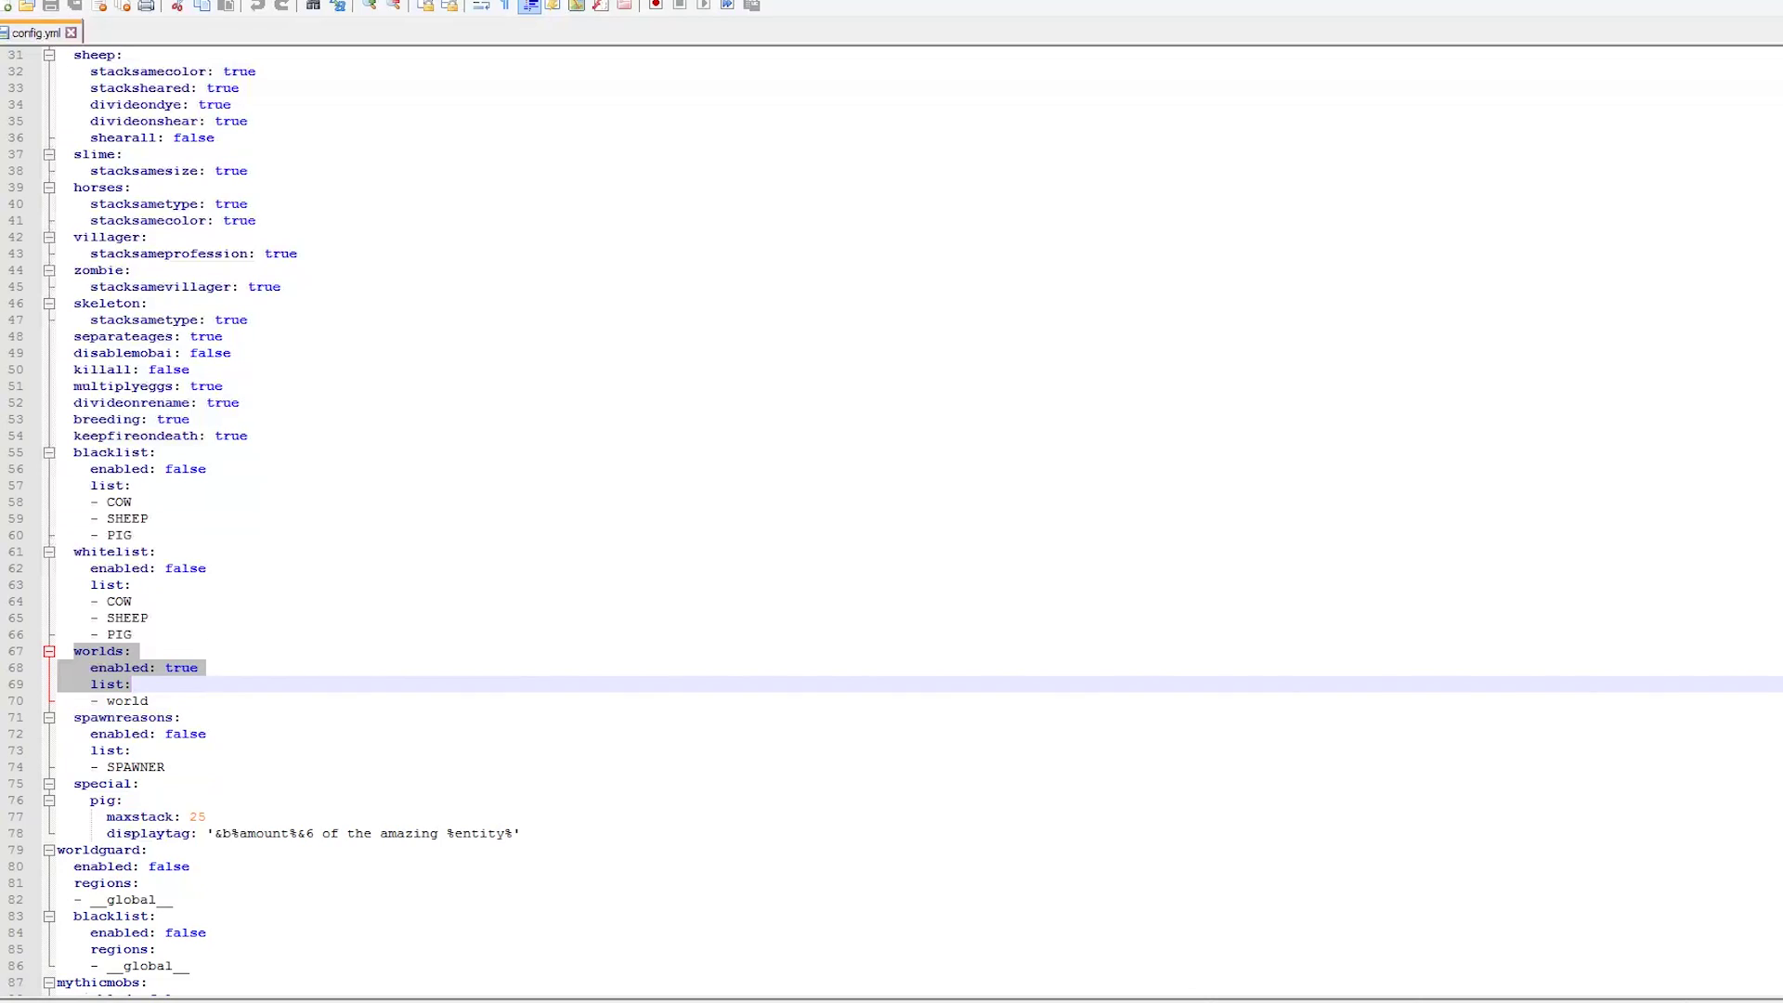
{"action": "scroll", "coordinate": [892, 520], "scroll_direction": "down", "scroll_amount": 1}
{"action": "left_click_drag", "start_coordinate": [65, 751], "coordinate": [139, 750]}
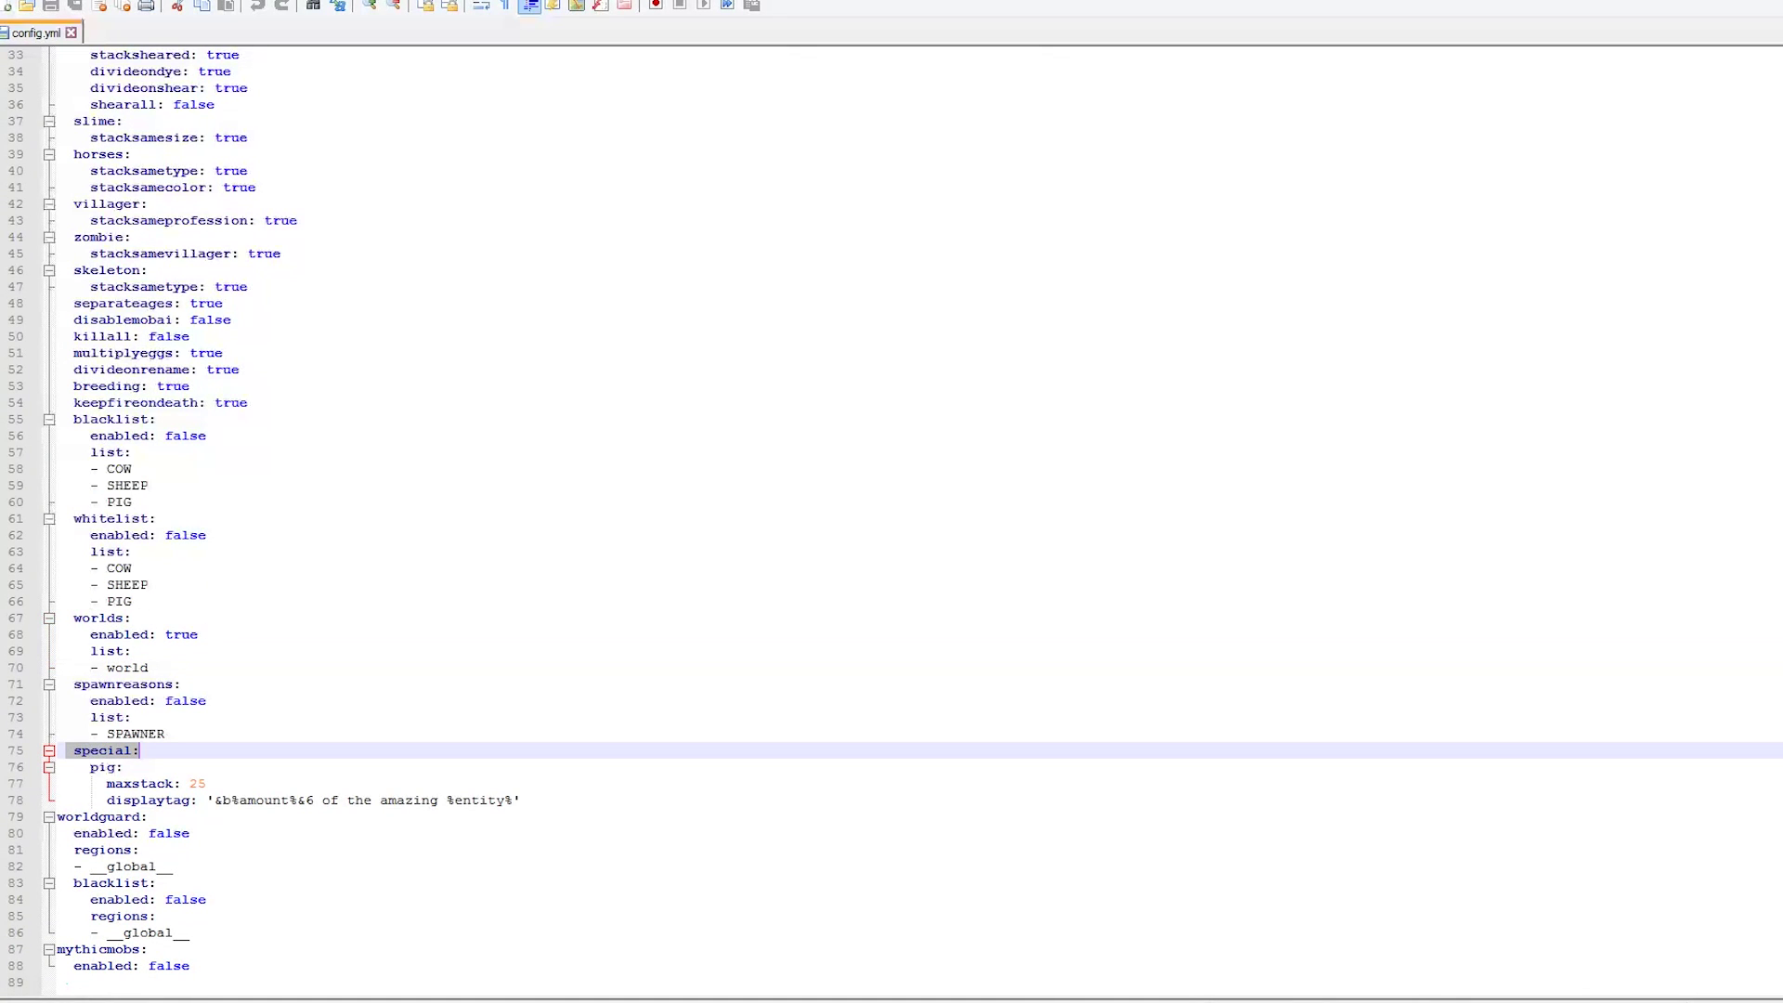
{"action": "left_click", "coordinate": [116, 767]}
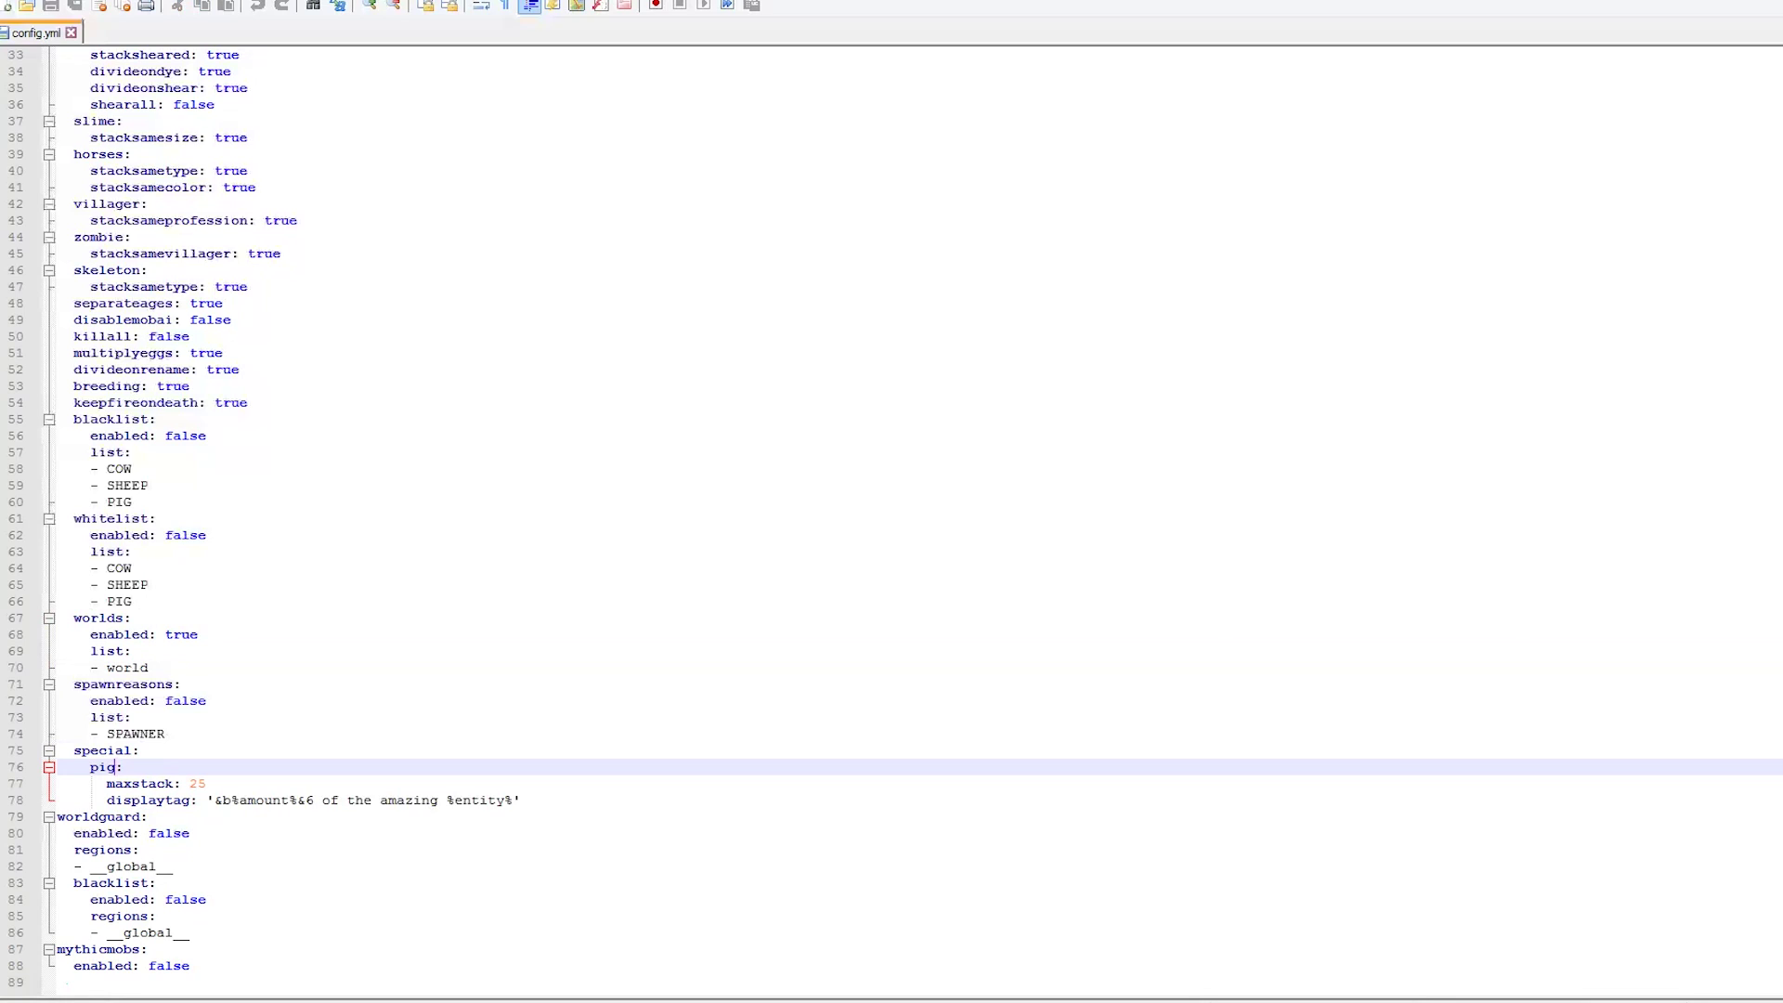
{"action": "left_click_drag", "start_coordinate": [231, 799], "coordinate": [379, 800]}
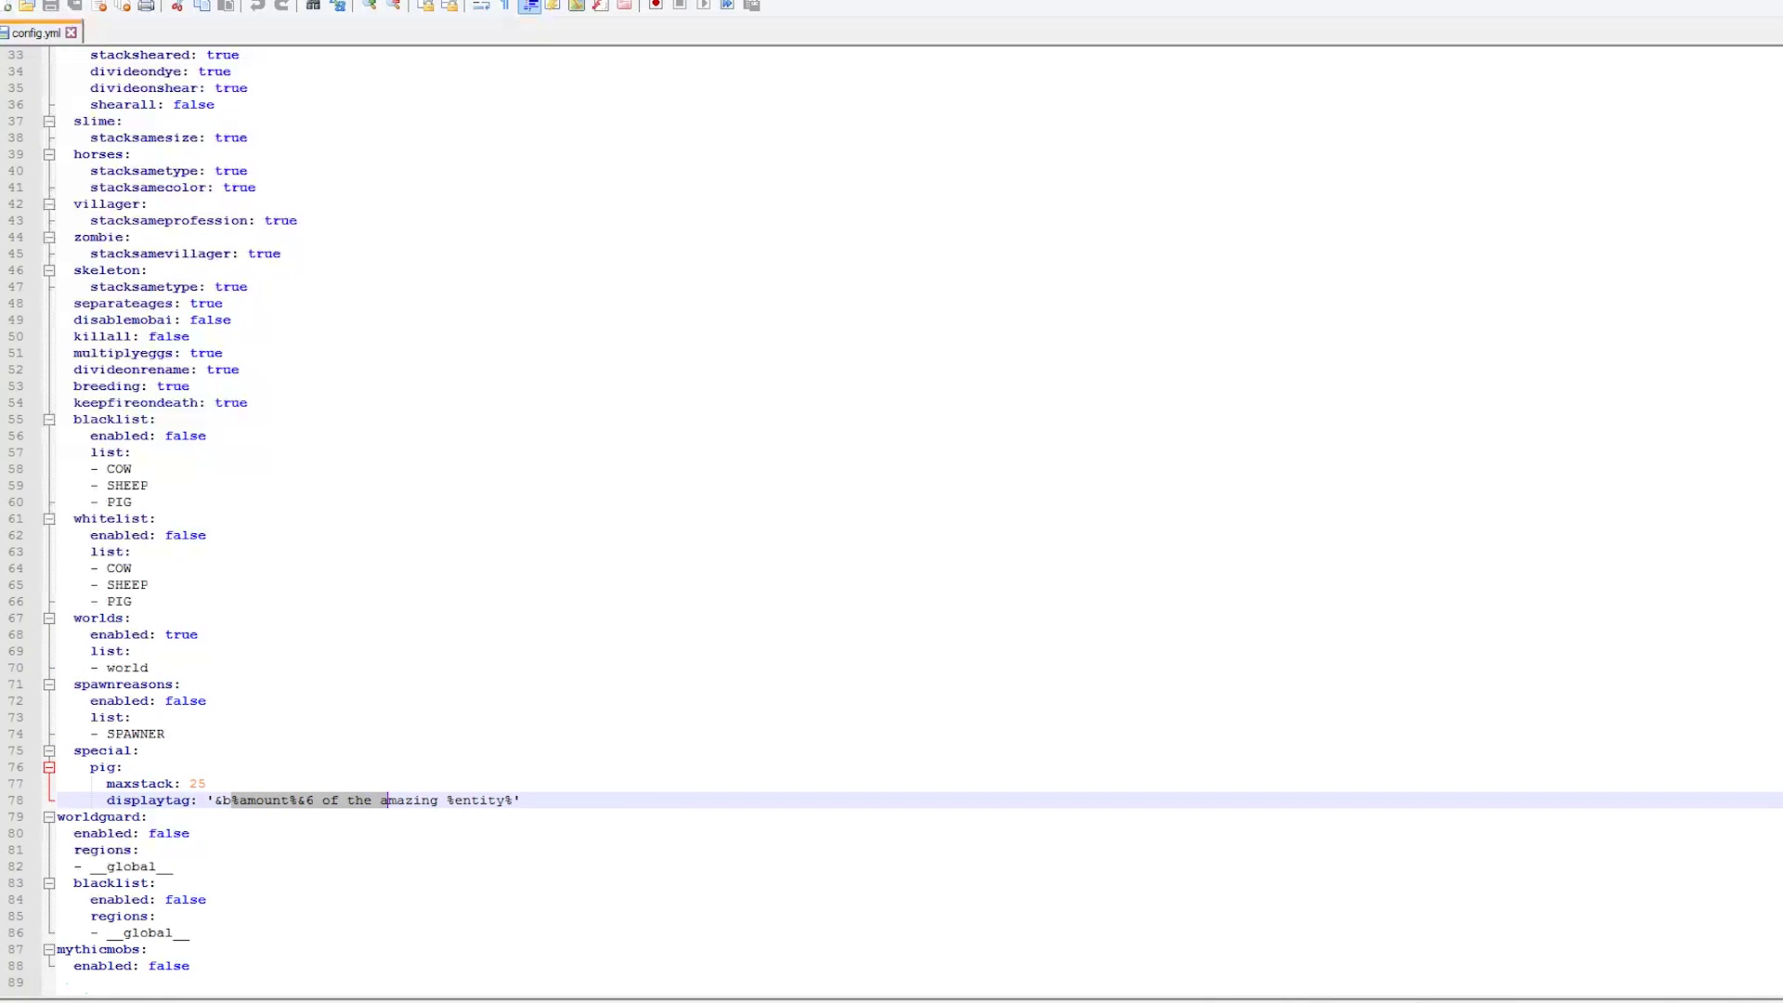
{"action": "left_click", "coordinate": [201, 783]}
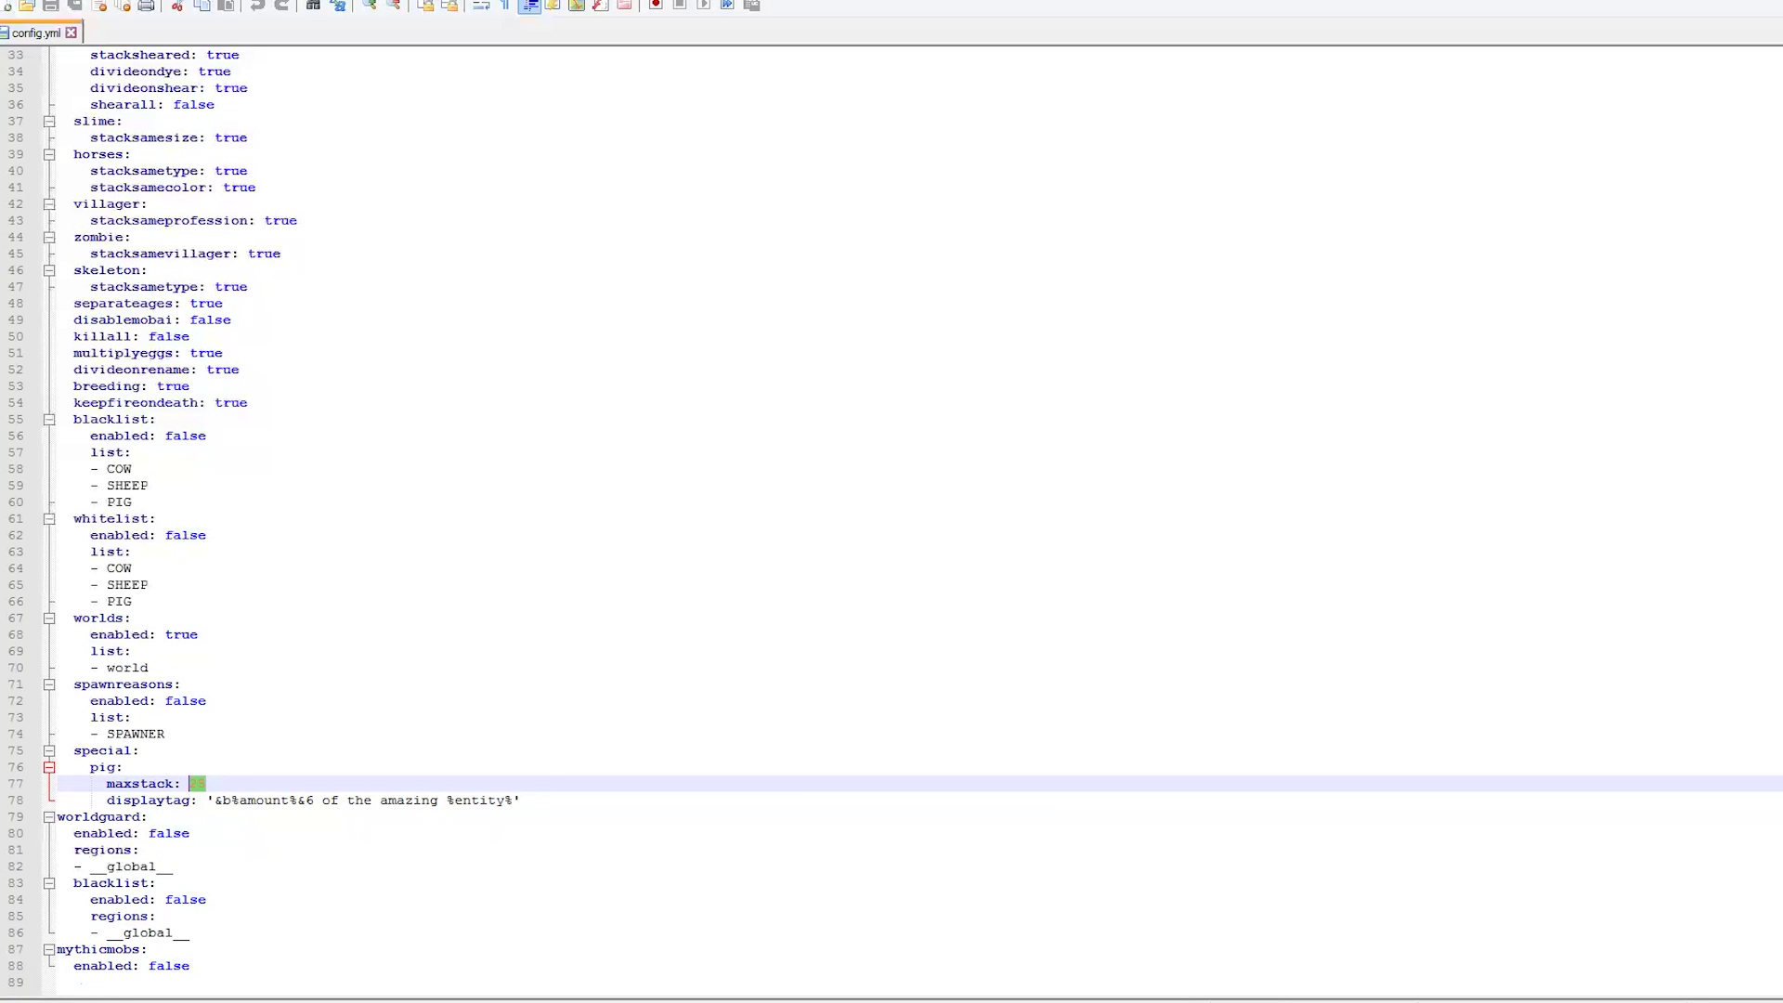
{"action": "scroll", "coordinate": [891, 520], "scroll_direction": "up", "scroll_amount": 7}
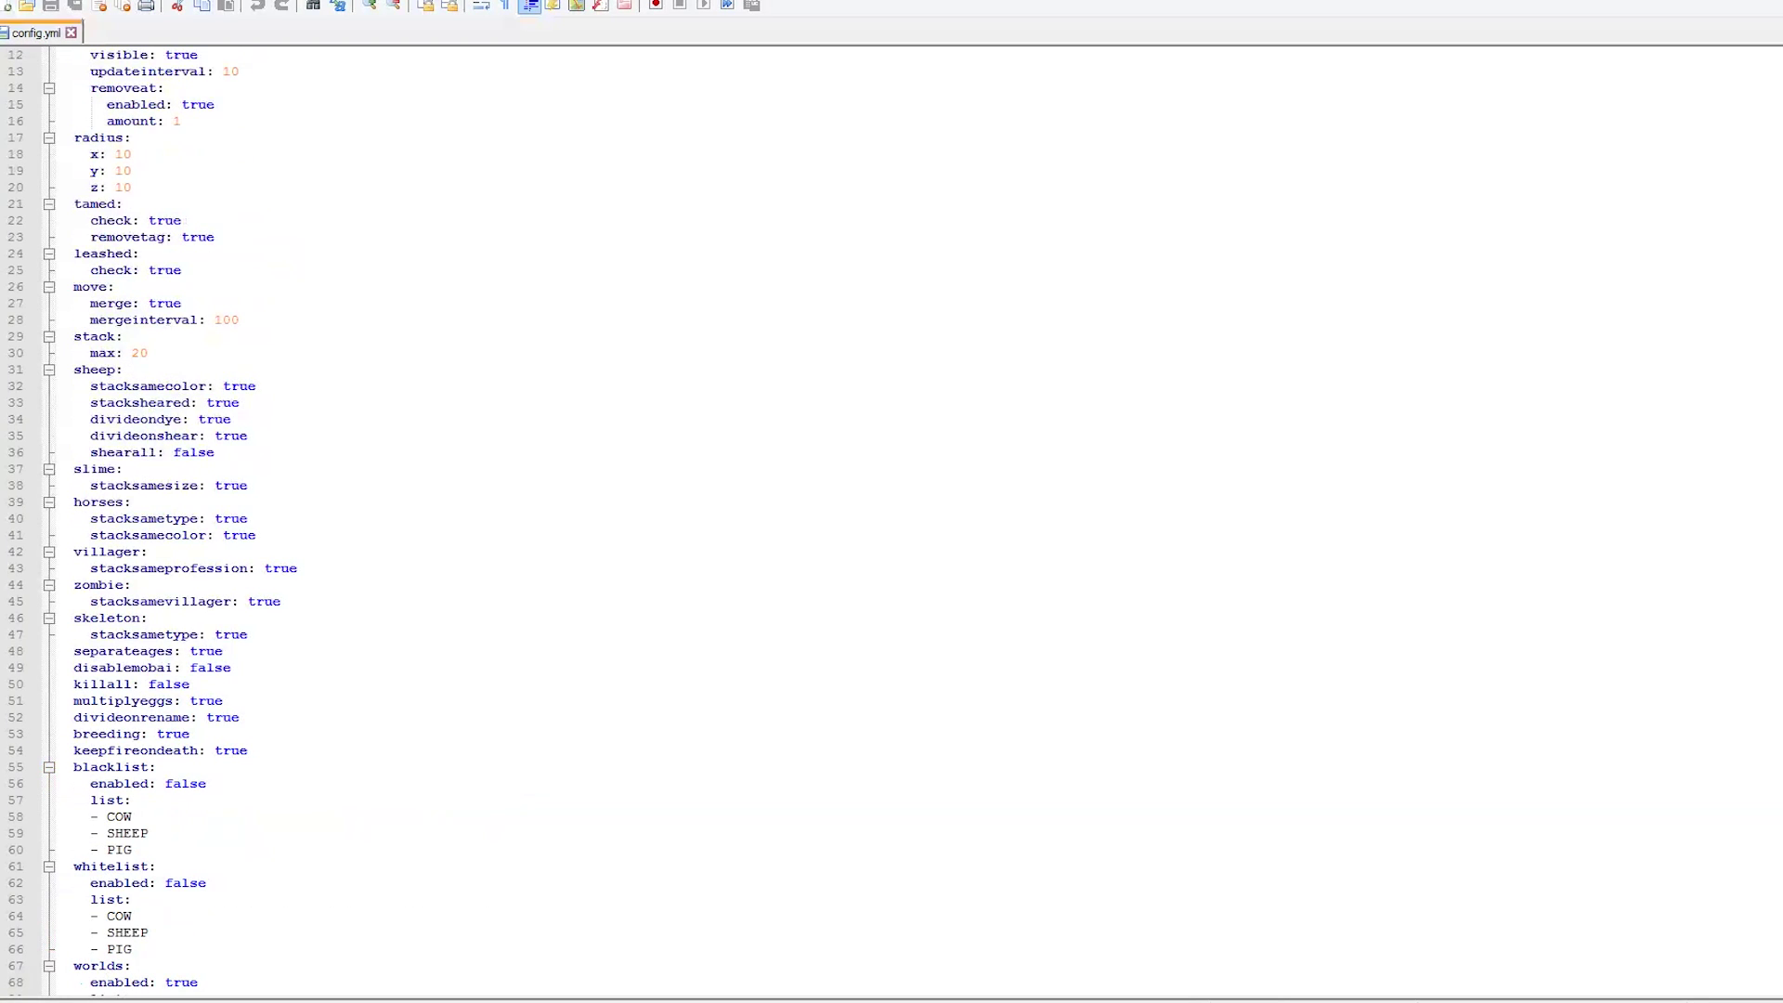
{"action": "scroll", "coordinate": [892, 520], "scroll_direction": "down", "scroll_amount": 7}
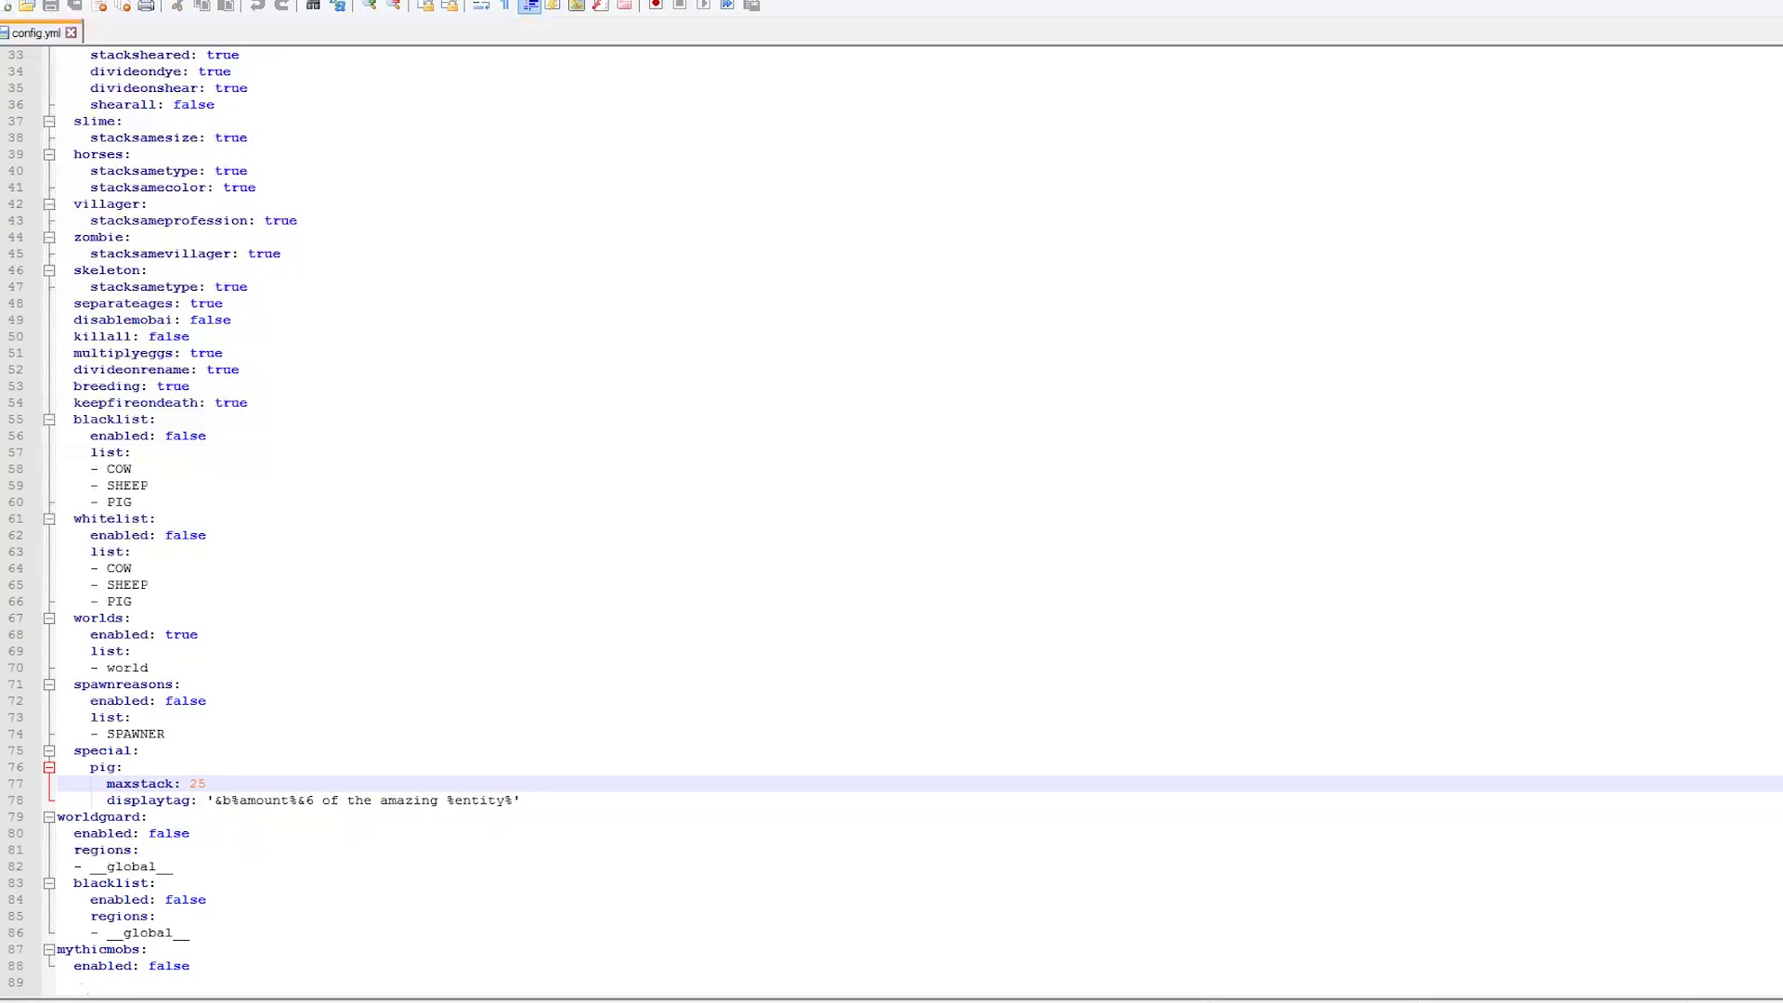
{"action": "left_click_drag", "start_coordinate": [206, 783], "coordinate": [182, 783]}
{"action": "scroll", "coordinate": [891, 520], "scroll_direction": "up", "scroll_amount": 11}
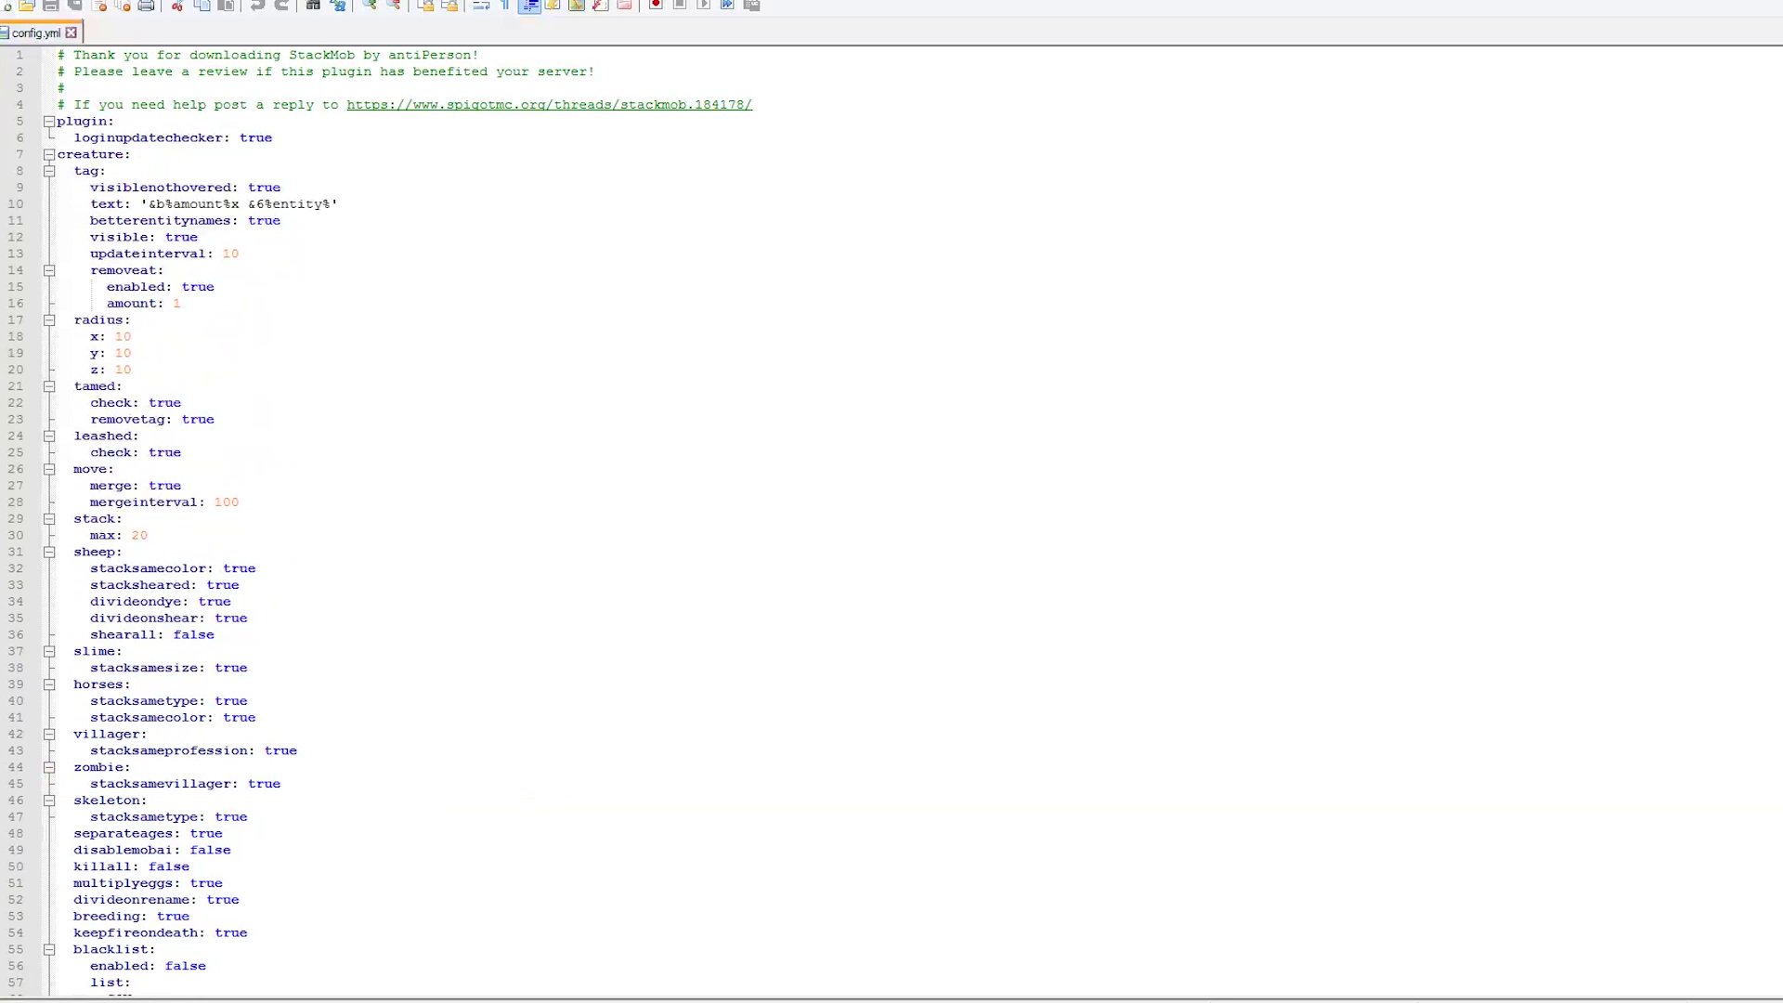
{"action": "scroll", "coordinate": [892, 520], "scroll_direction": "down", "scroll_amount": 11}
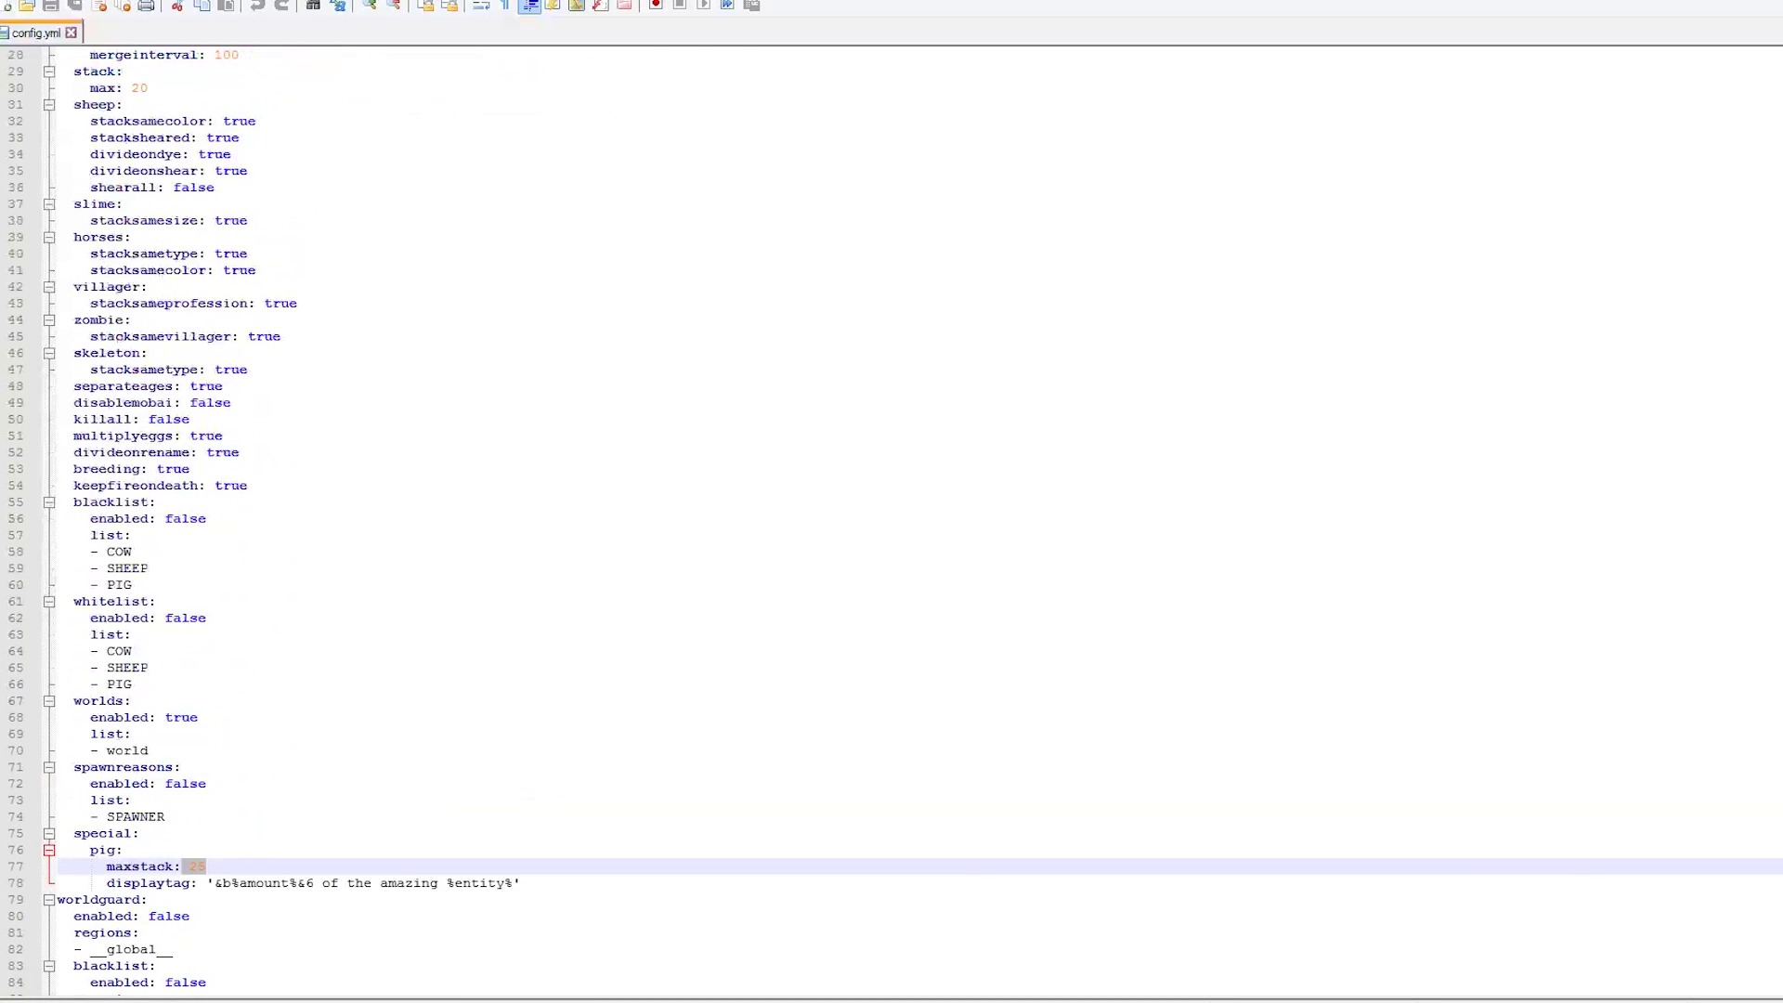
{"action": "left_click_drag", "start_coordinate": [197, 966], "coordinate": [56, 949]}
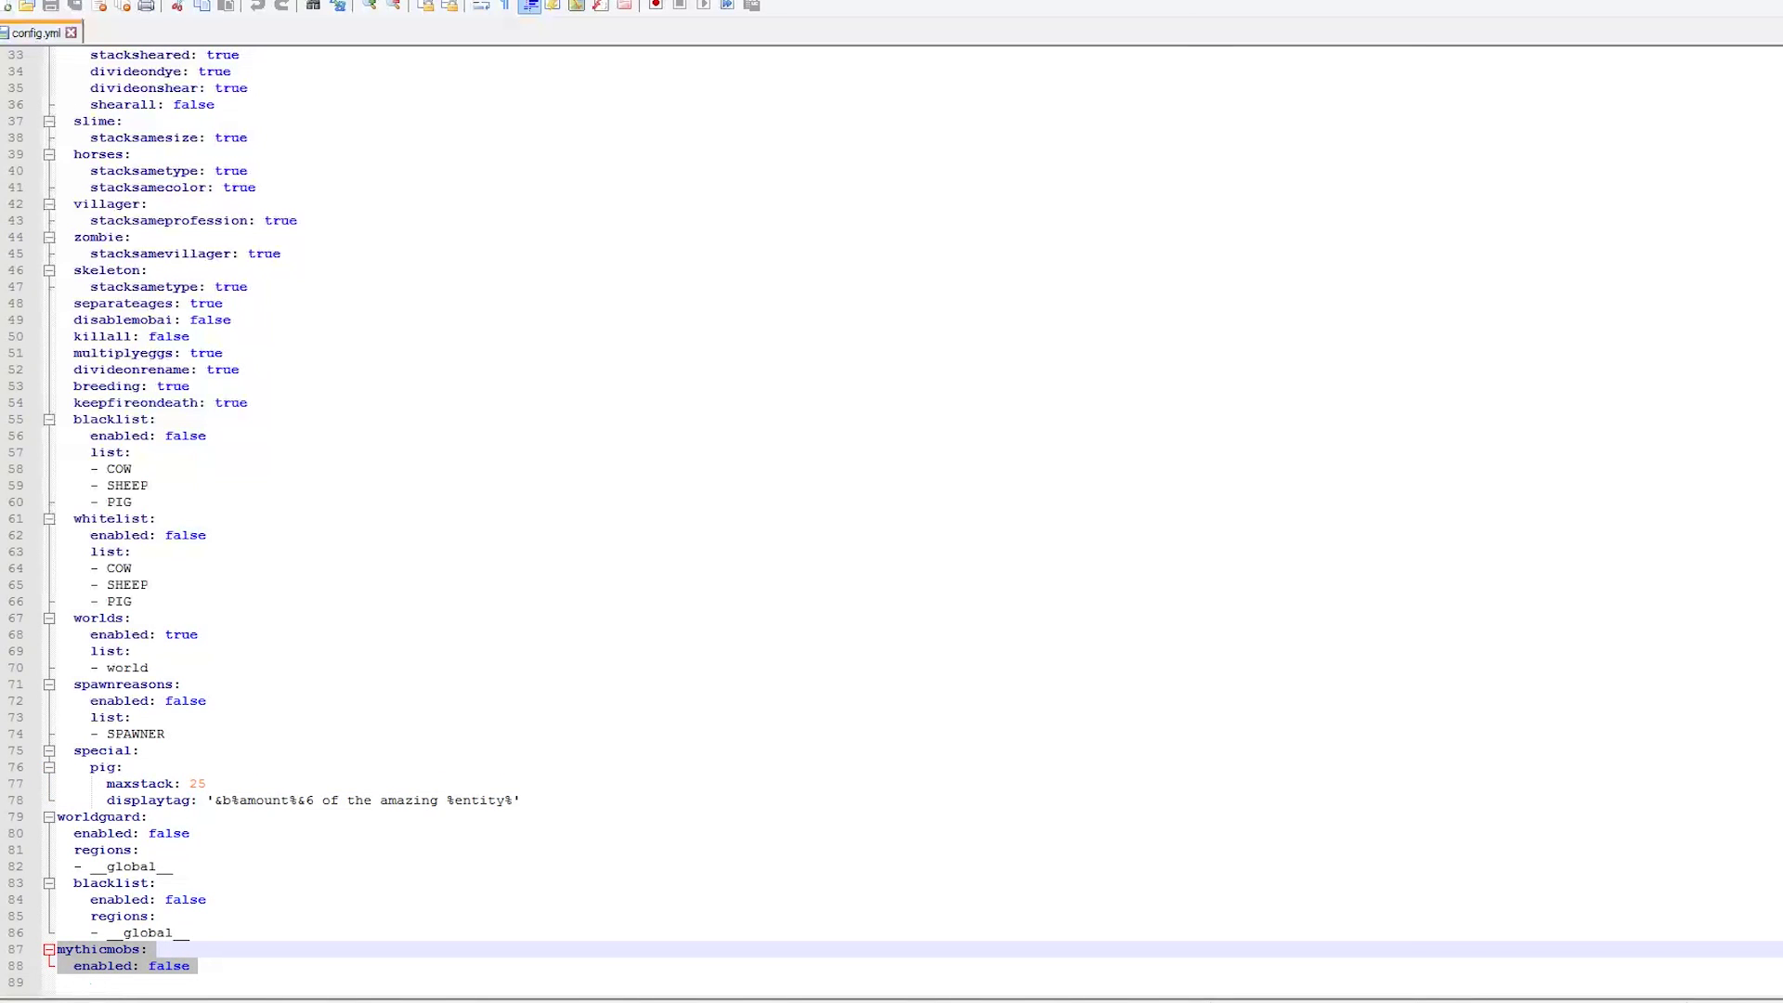
{"action": "scroll", "coordinate": [891, 520], "scroll_direction": "up", "scroll_amount": 11}
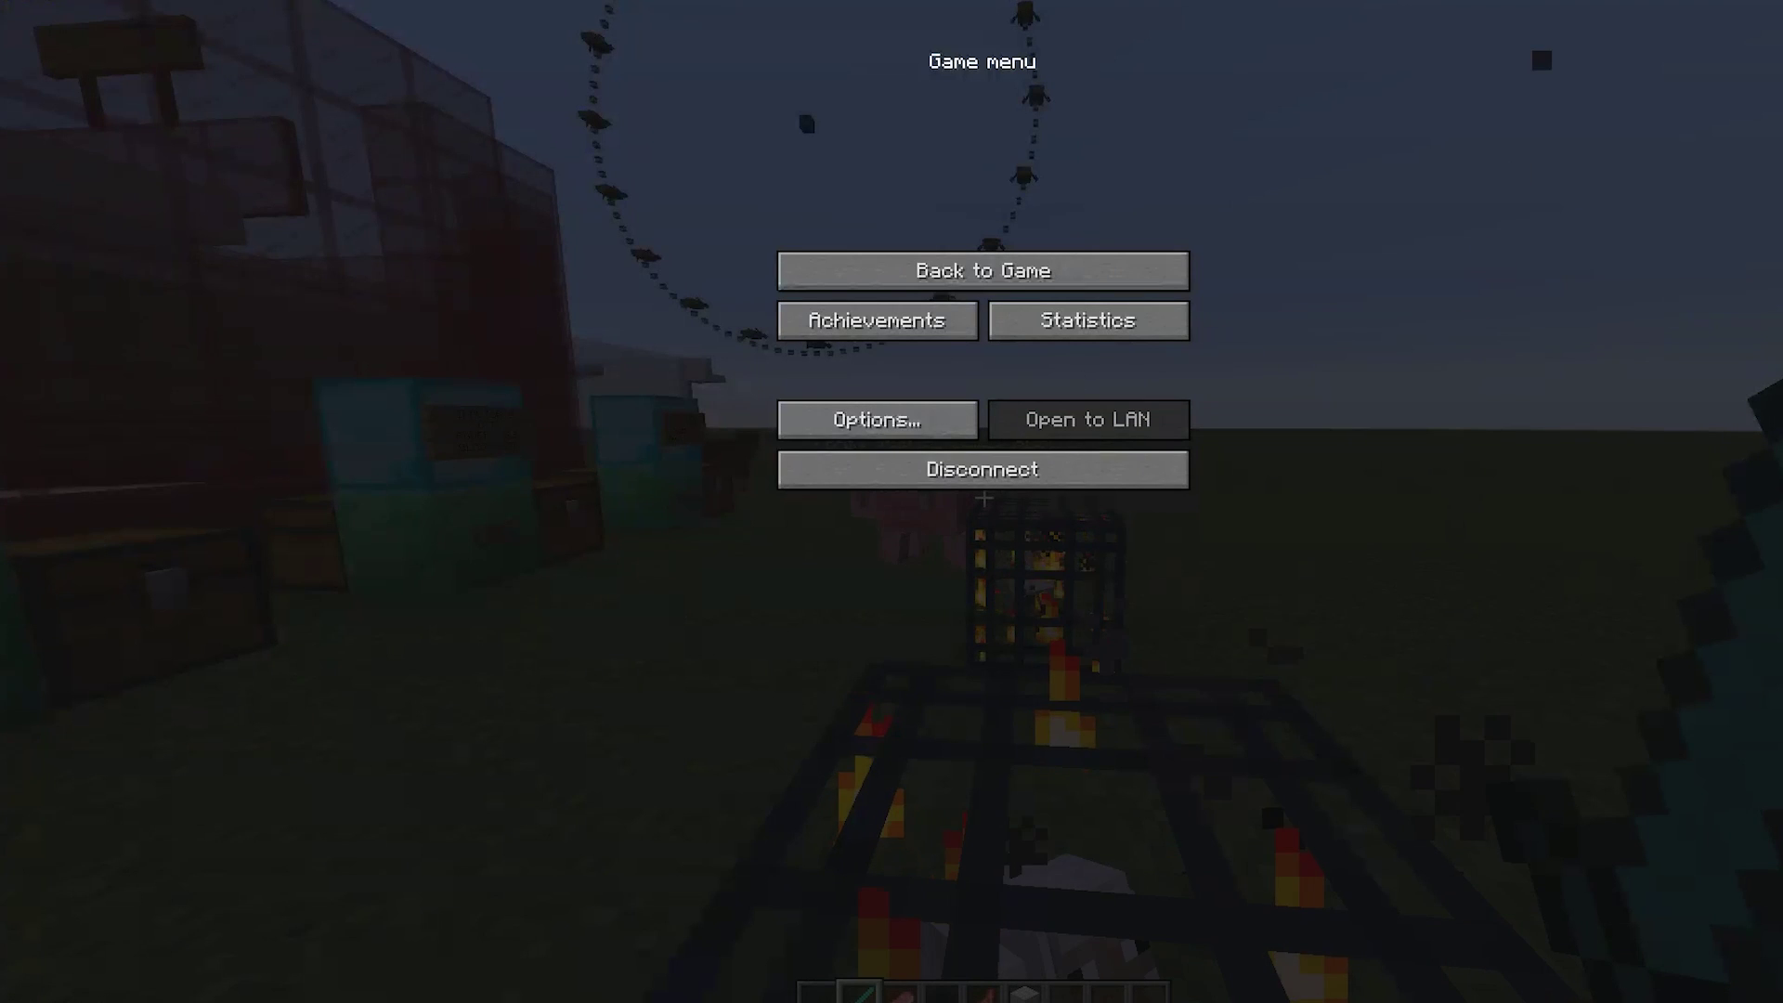